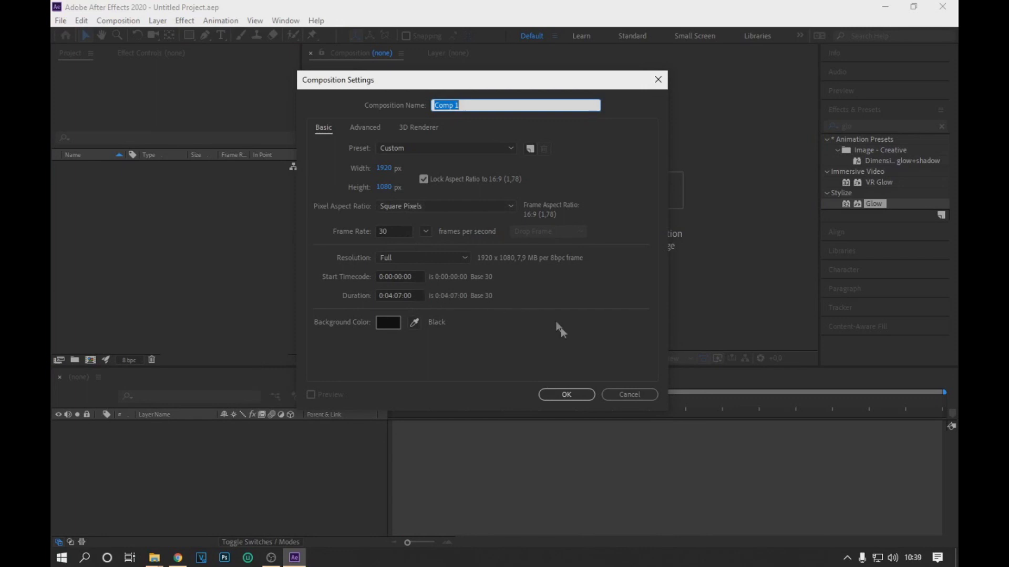
# - Create Comp 1 and select background.jpg, logo.png and the MP3 for import
pyautogui.click(583, 394)
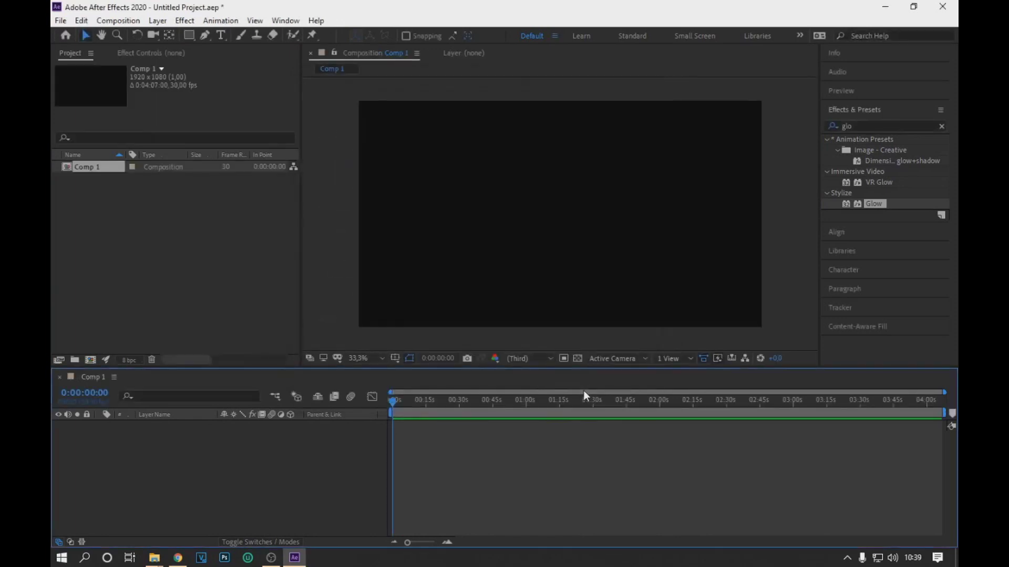
pyautogui.click(139, 198)
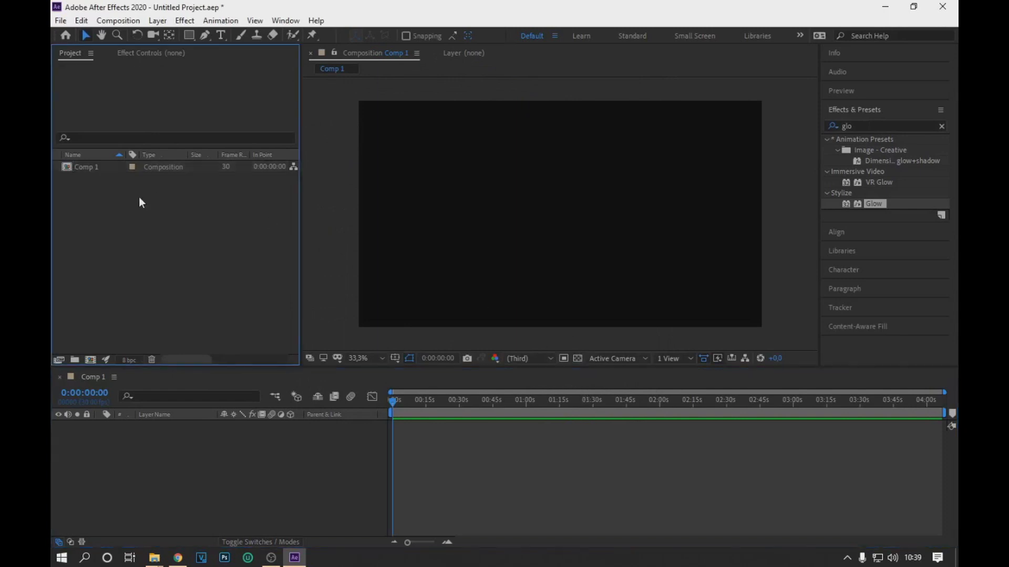
pyautogui.rightClick(138, 197)
pyautogui.moveTo(215, 261)
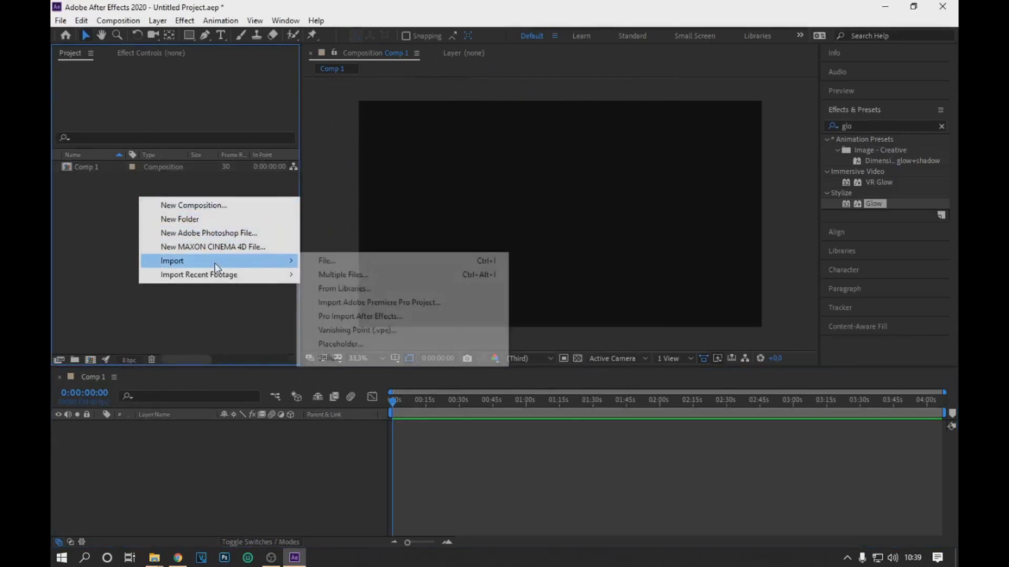
pyautogui.click(312, 261)
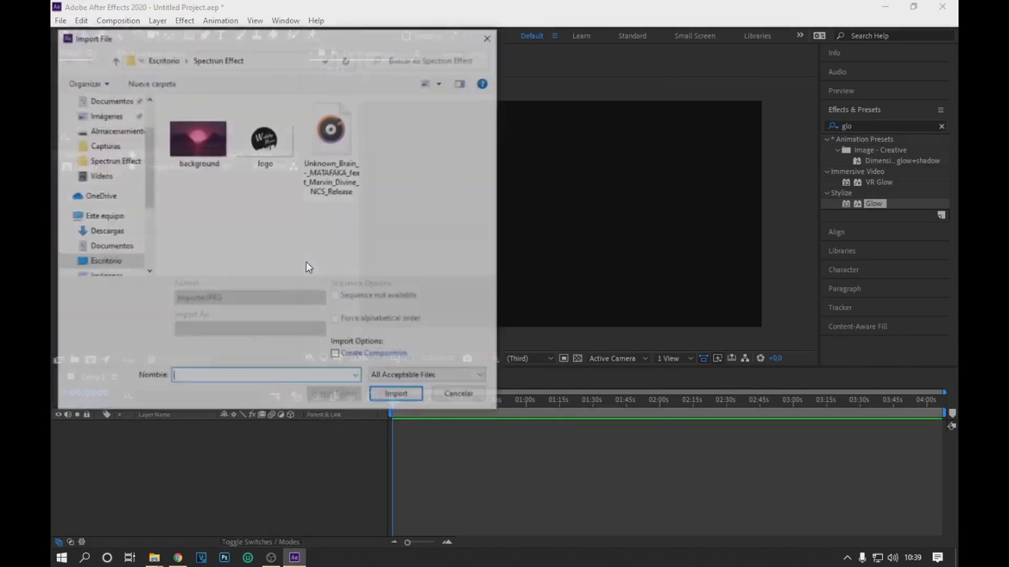
pyautogui.moveTo(395, 236); pyautogui.dragTo(207, 124)
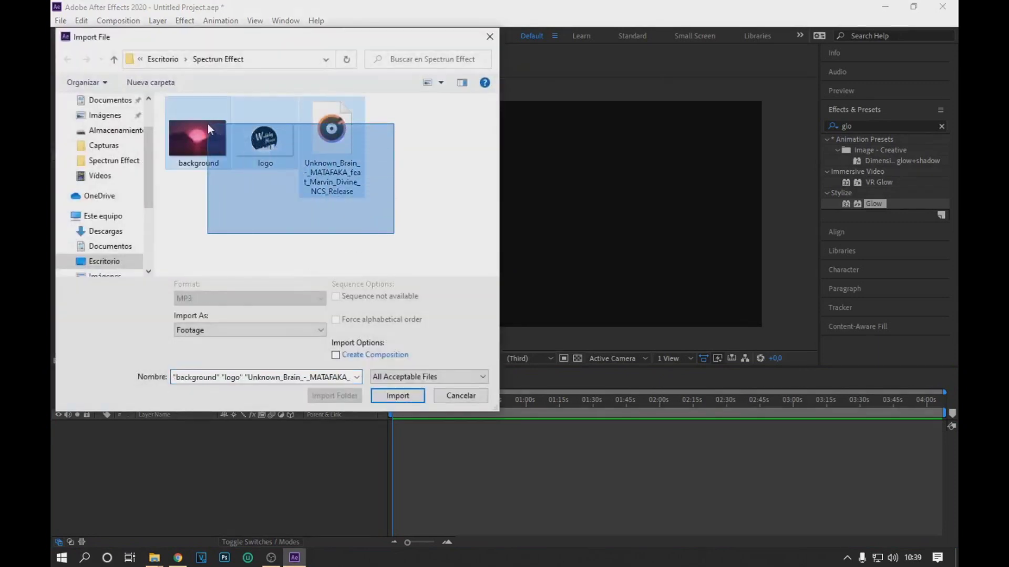
# - Import the three files and add background.jpg to Comp 1 as a layer
pyautogui.click(399, 394)
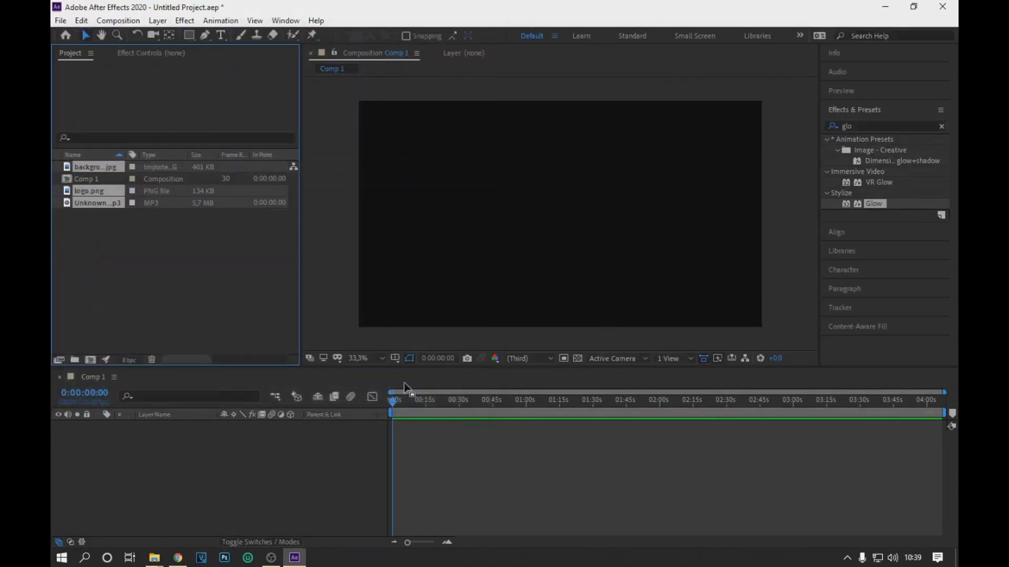
pyautogui.click(156, 244)
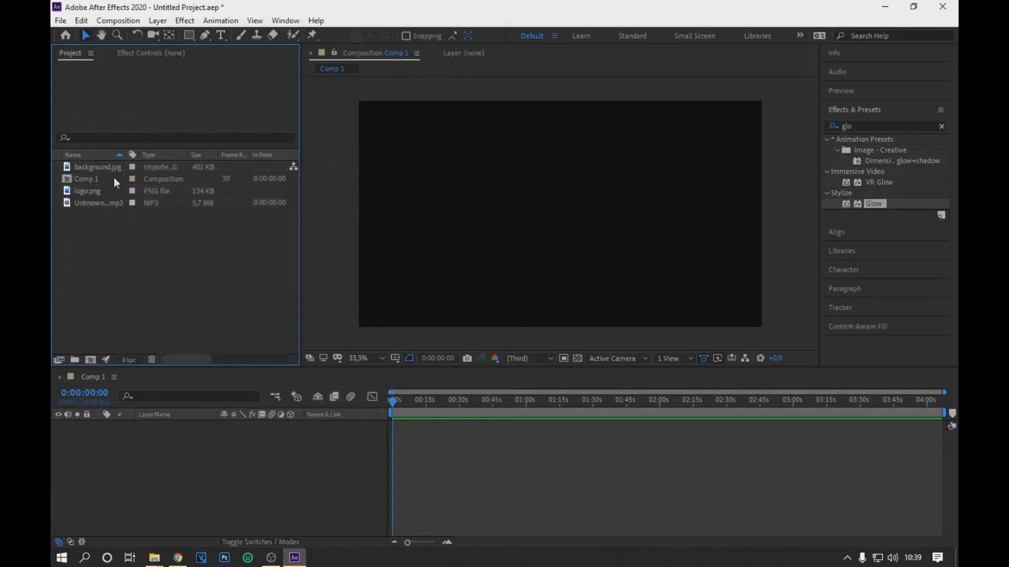
pyautogui.moveTo(107, 169); pyautogui.dragTo(168, 432)
# - Add the MP3 below the background and create a 1920×1080 black solid on top
pyautogui.moveTo(102, 202); pyautogui.dragTo(178, 440)
pyautogui.rightClick(178, 455)
pyautogui.moveTo(274, 315)
pyautogui.click(374, 345)
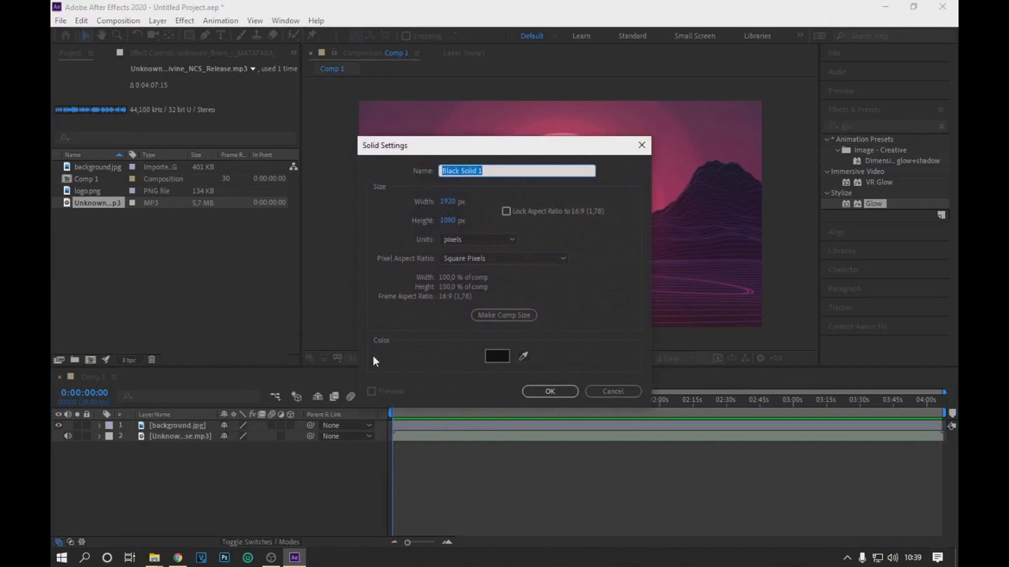
pyautogui.click(554, 390)
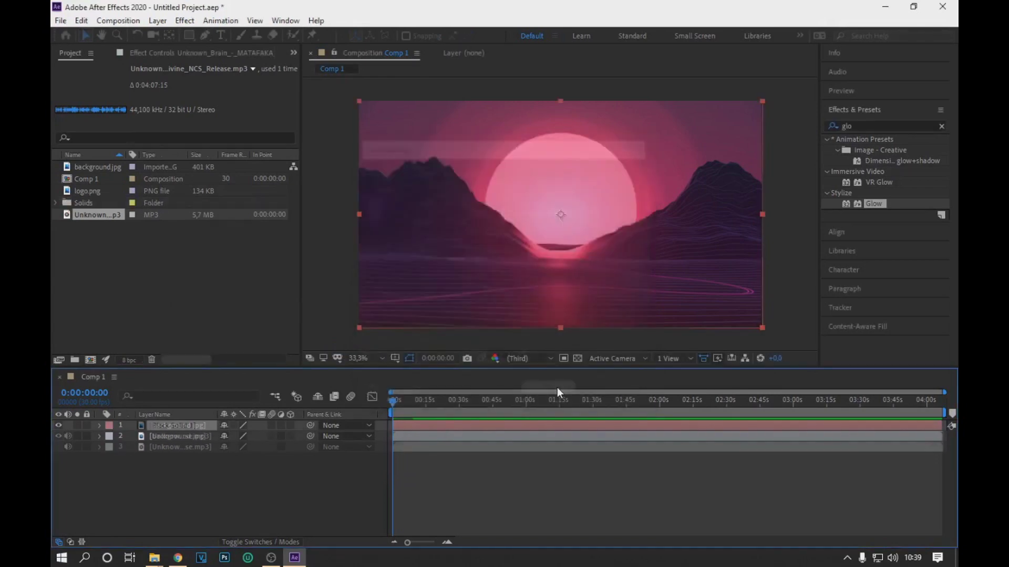
# - Apply Audio Spectrum to the black solid with the MP3 as its audio layer
pyautogui.click(856, 126)
pyautogui.write('audio')
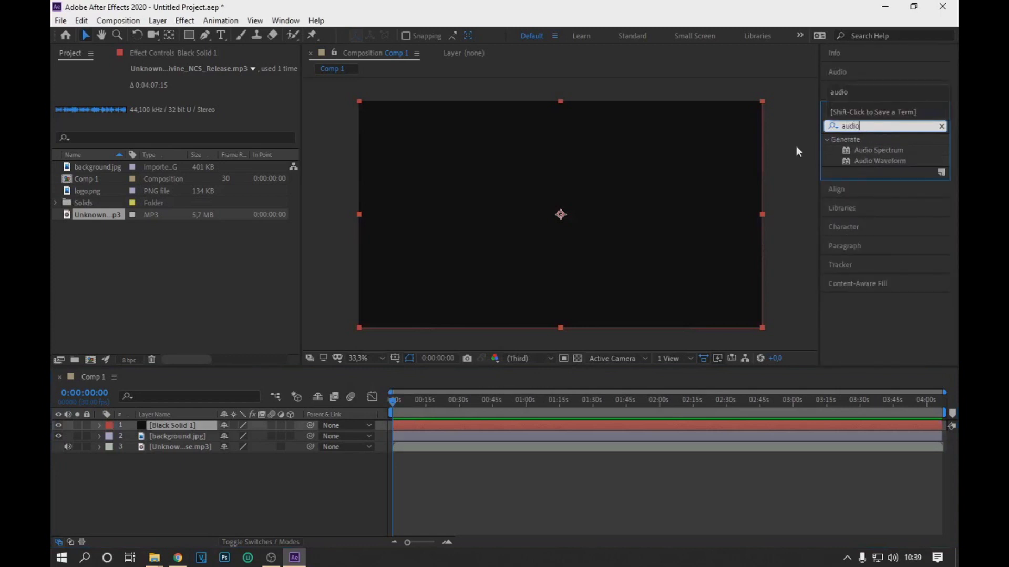
pyautogui.doubleClick(875, 149)
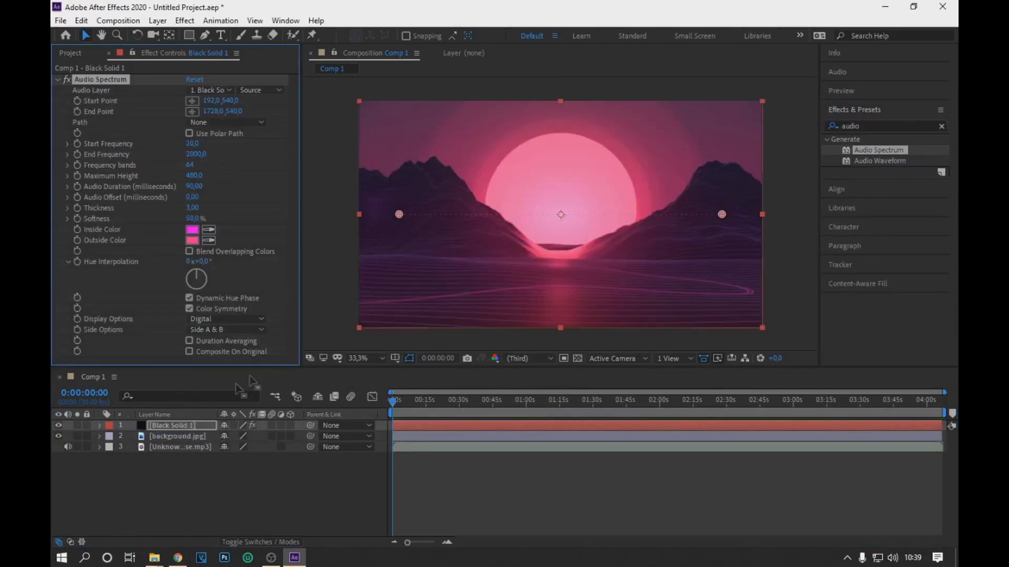
pyautogui.click(221, 91)
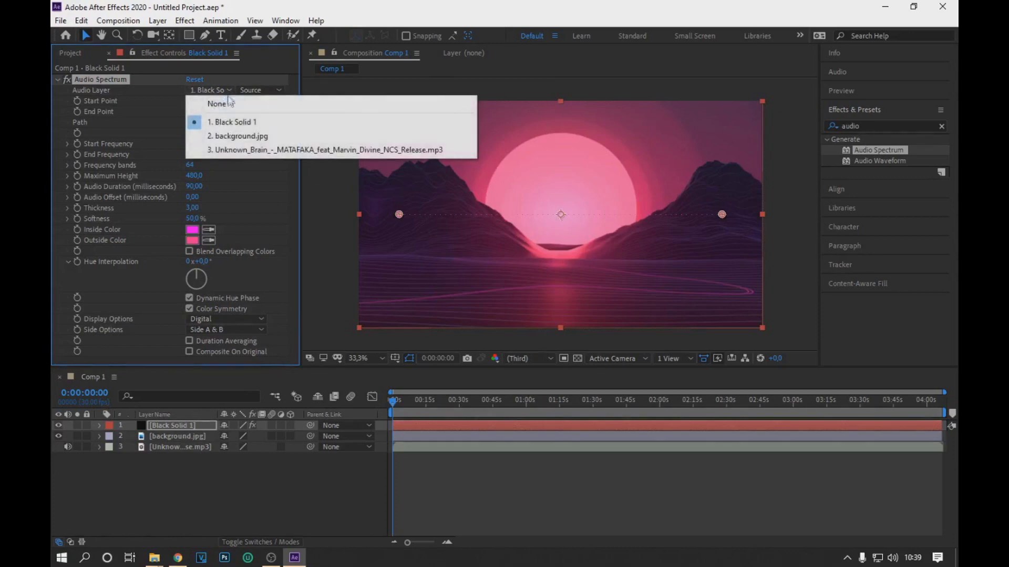
pyautogui.click(273, 151)
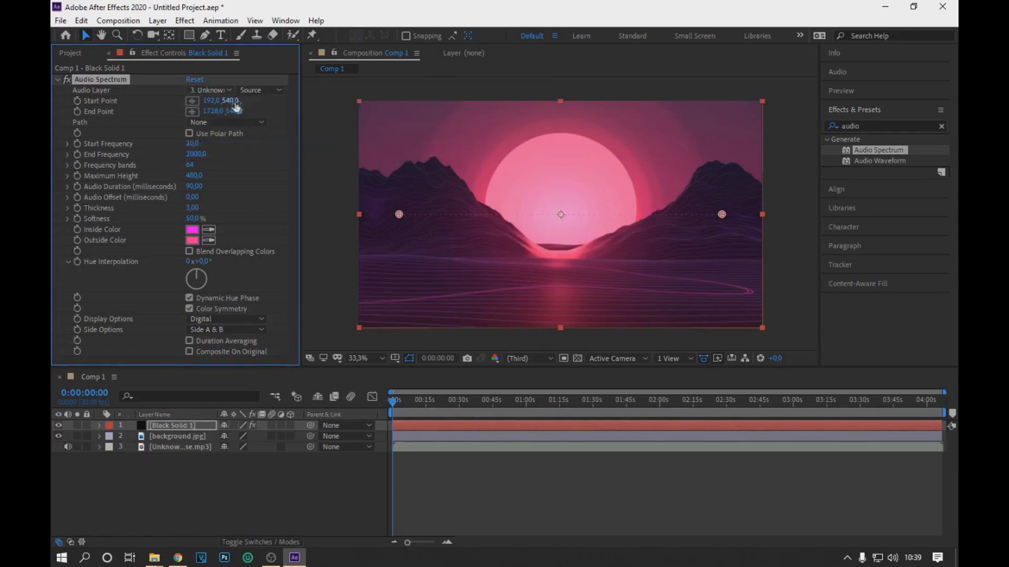
# - Set the spectrum's Start Point X to 0 and End Point X to 960
pyautogui.click(215, 100)
pyautogui.write('0')
pyautogui.click(214, 109)
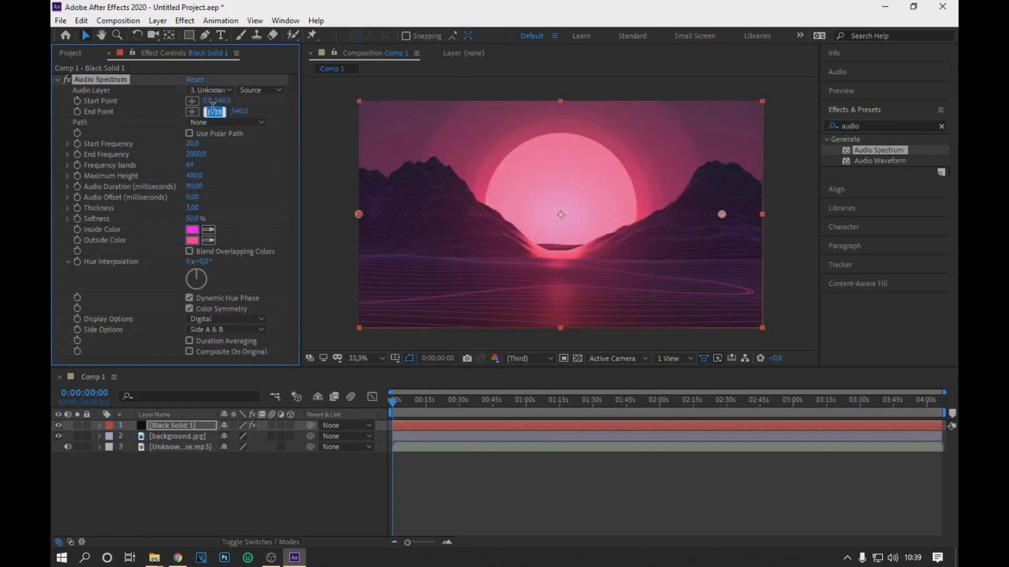
pyautogui.write('960')
# - Set End Frequency 130, Frequency bands 300 and Maximum Height 1100
pyautogui.click(207, 152)
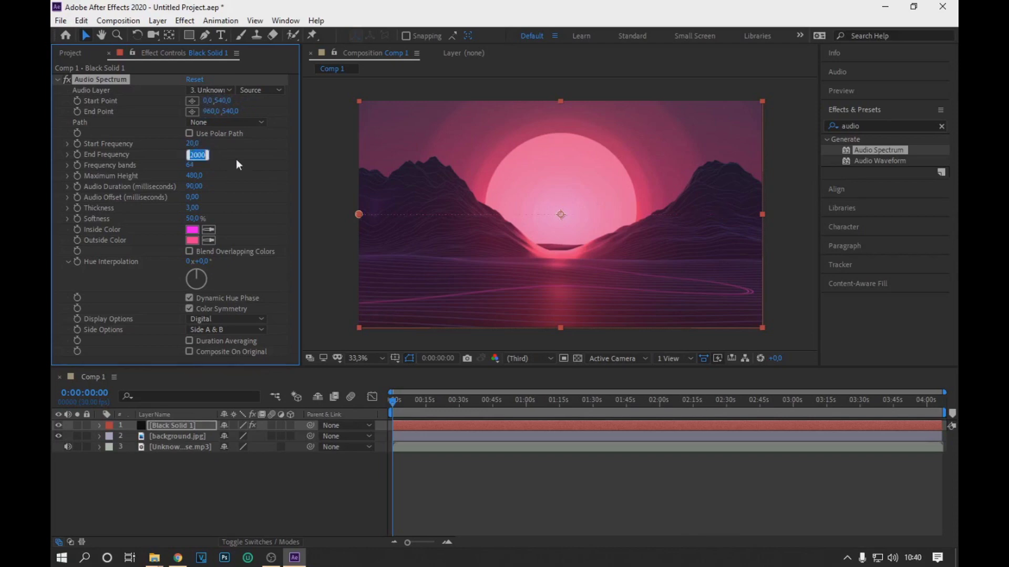
pyautogui.write('130')
pyautogui.click(193, 166)
pyautogui.write('300')
pyautogui.click(198, 176)
pyautogui.write('1')
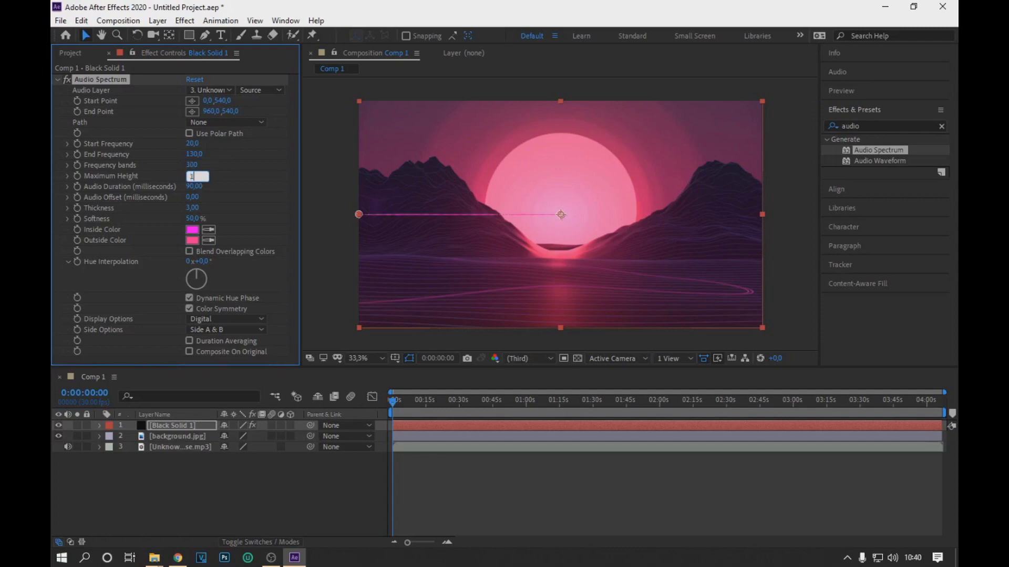
pyautogui.write('100')
# - Set Audio Duration 140, Audio Offset -10 and Thickness 6
pyautogui.click(195, 188)
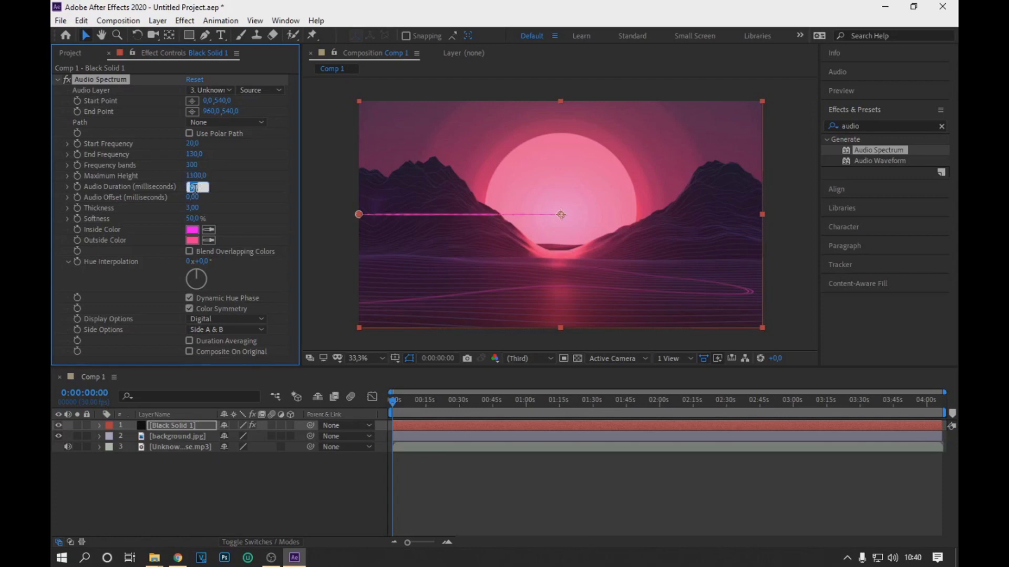
pyautogui.write('140')
pyautogui.click(191, 198)
pyautogui.write('-10')
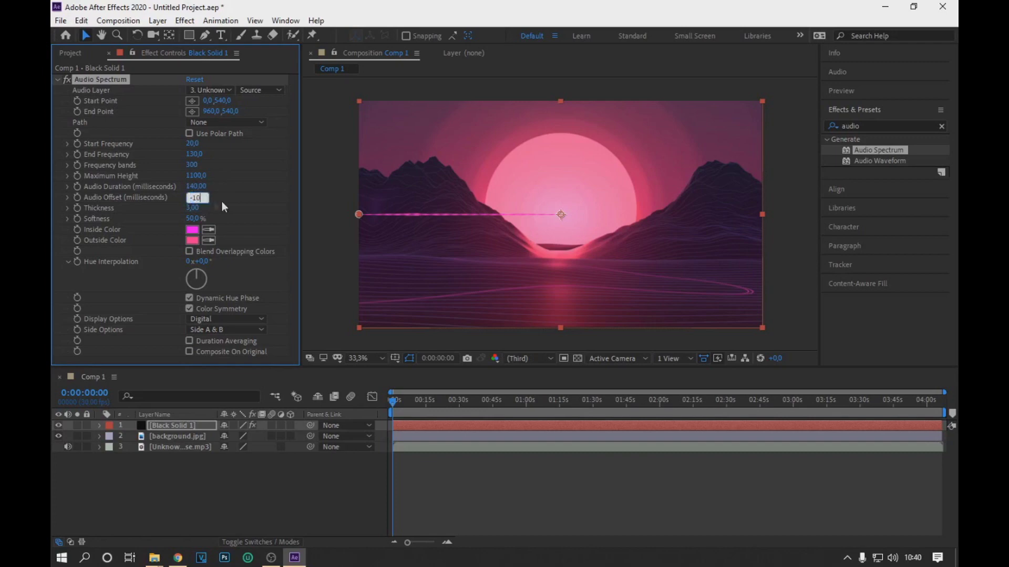
pyautogui.click(192, 210)
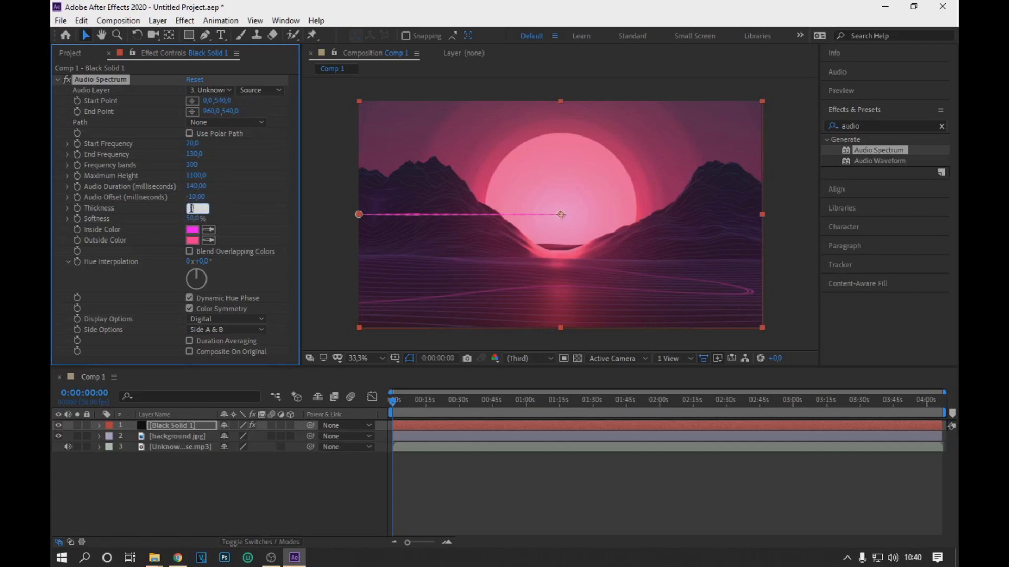
pyautogui.write('6')
# - Make the spectrum's inside and outside colours white
pyautogui.click(192, 230)
pyautogui.click(589, 192)
pyautogui.click(864, 192)
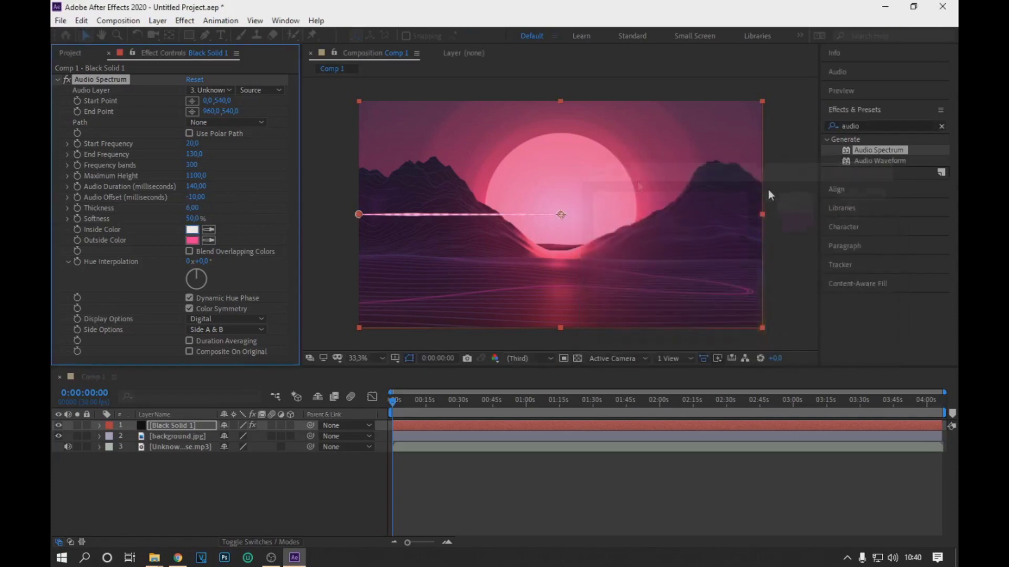
pyautogui.click(193, 241)
pyautogui.click(589, 191)
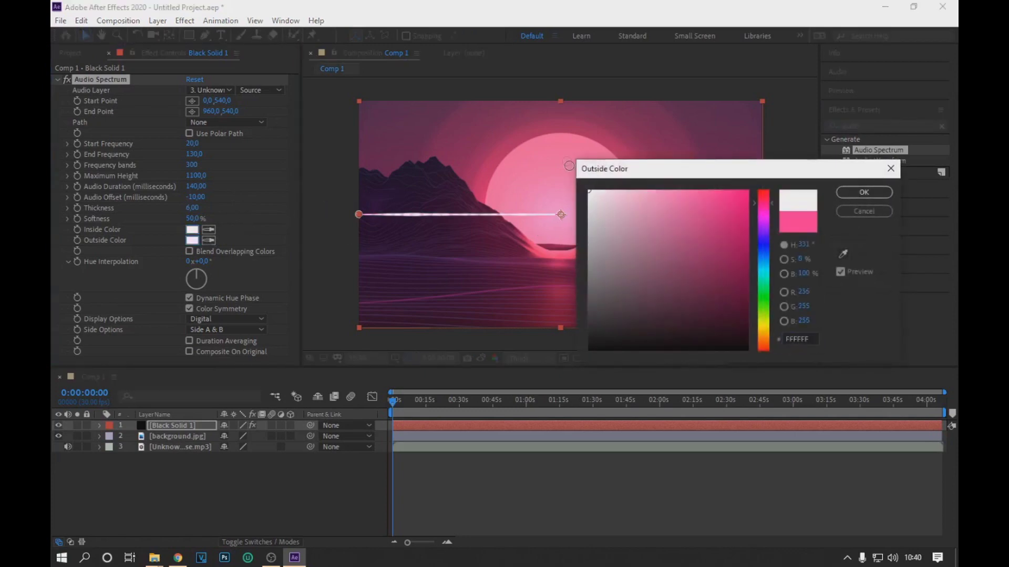
pyautogui.click(851, 193)
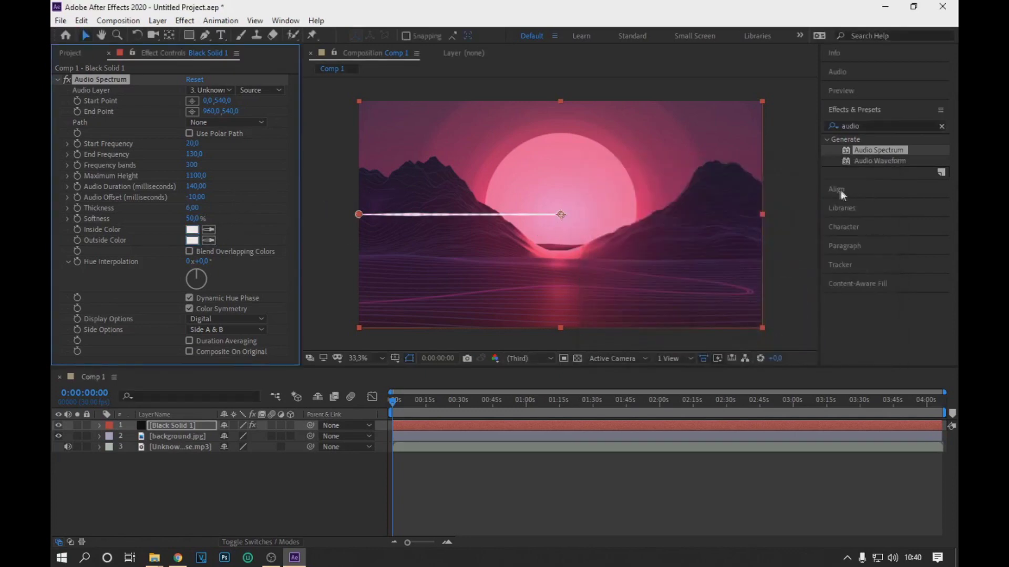
# - Set the spectrum's Side Options to Side B
pyautogui.click(248, 330)
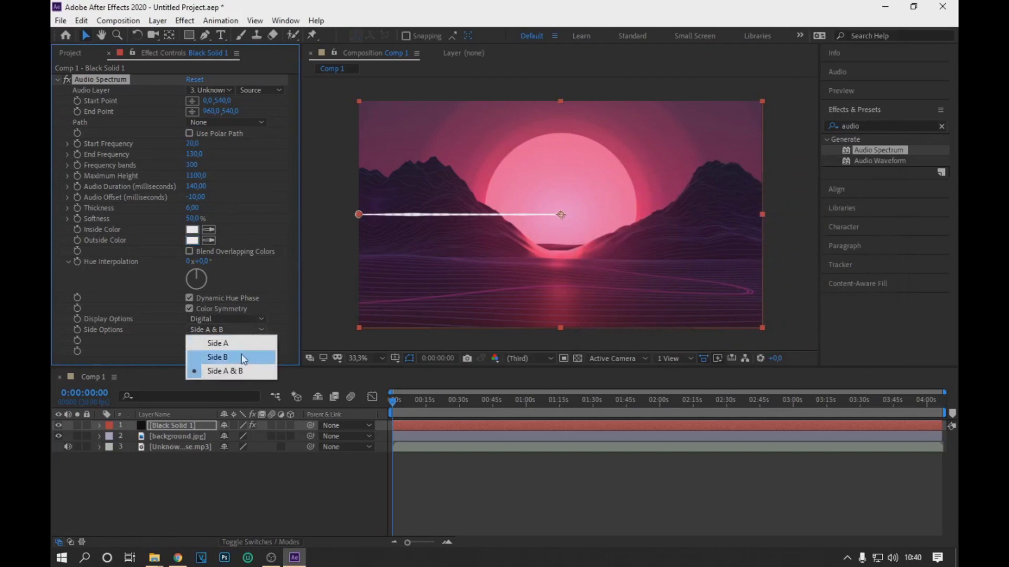
pyautogui.click(242, 354)
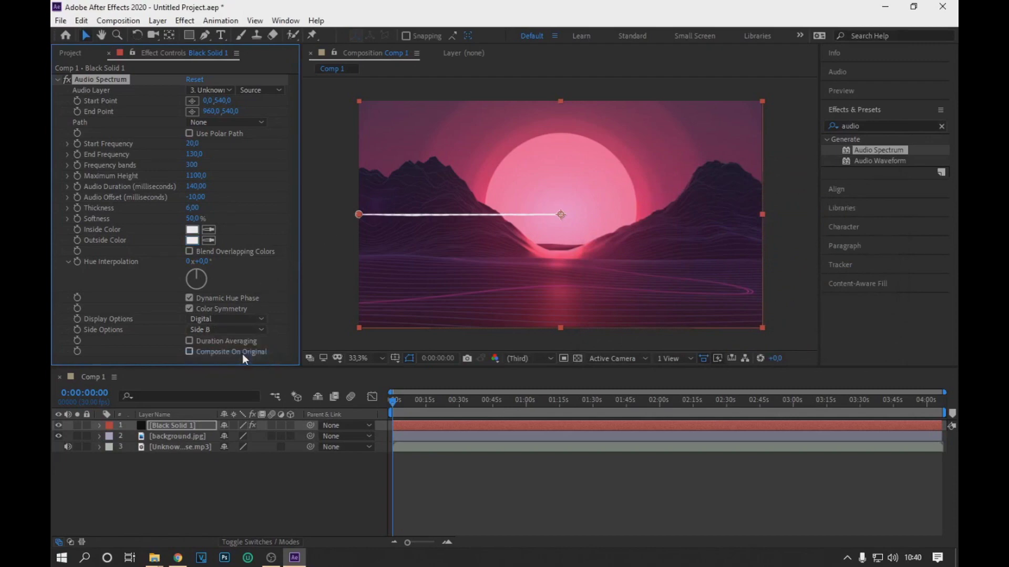
pyautogui.click(833, 127)
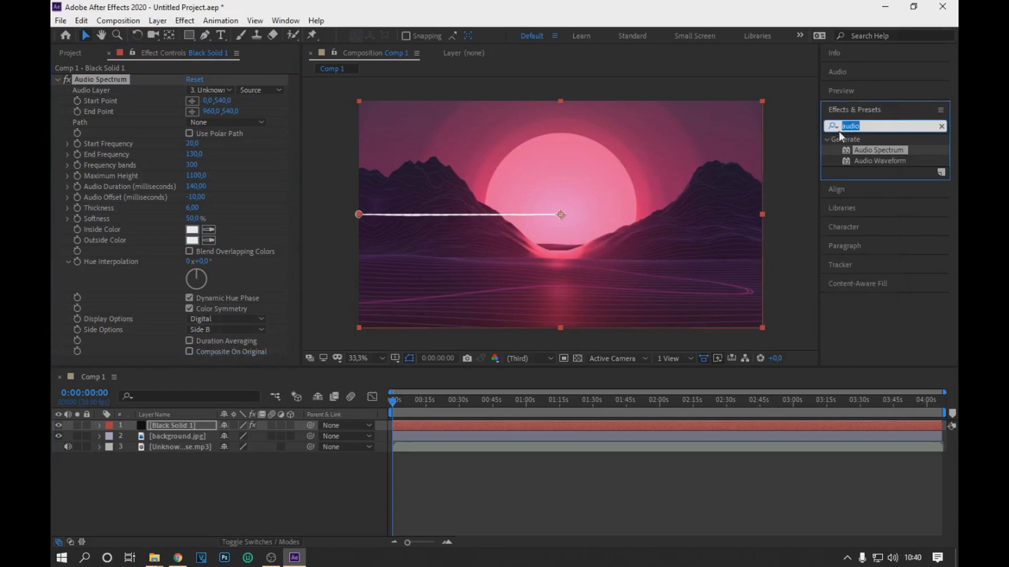
# - Apply Polar Coordinates to the solid, Rect to Polar at 100% Interpolation
pyautogui.write('polar')
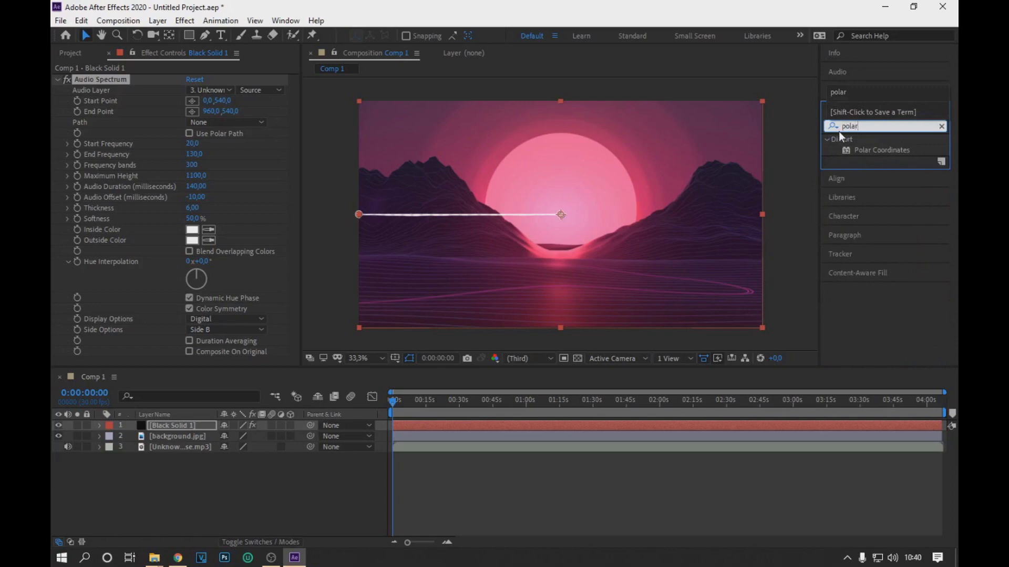
pyautogui.moveTo(887, 152); pyautogui.dragTo(185, 427)
pyautogui.click(247, 361)
pyautogui.click(249, 373)
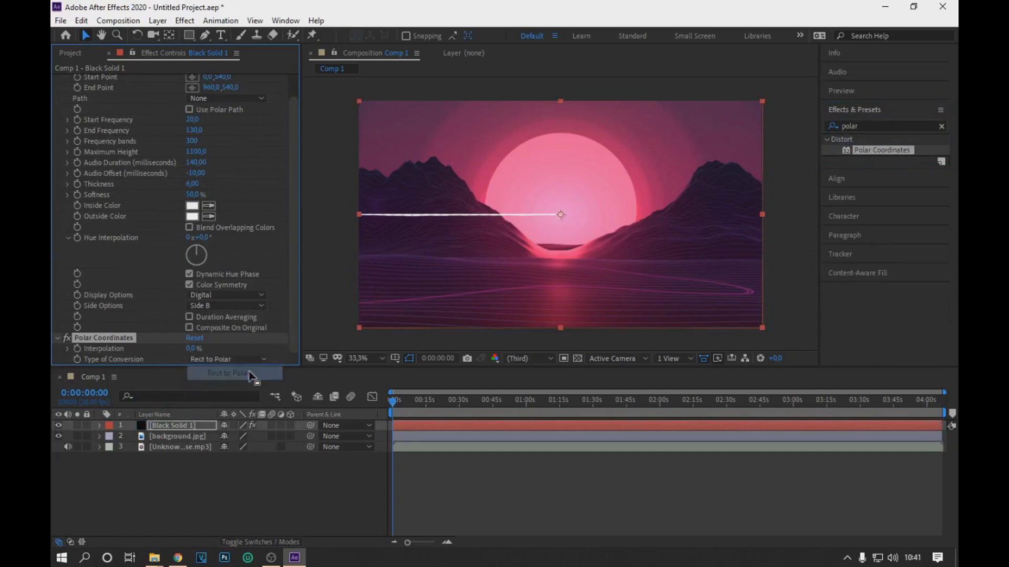
pyautogui.moveTo(193, 349); pyautogui.dragTo(295, 342)
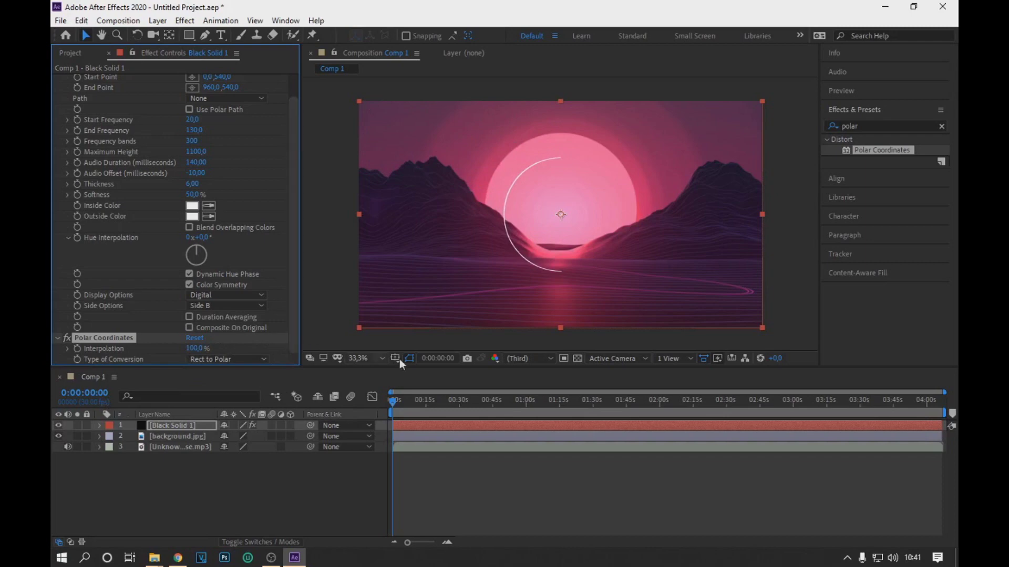
# - Preview the arc-shaped spectrum with audio from a later point in the track
pyautogui.press('space')
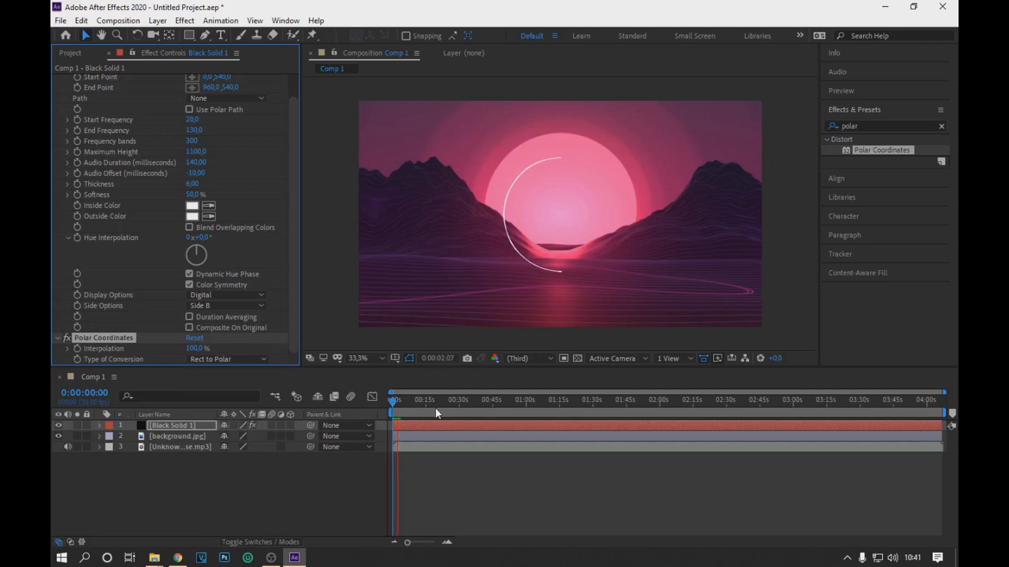
pyautogui.click(665, 414)
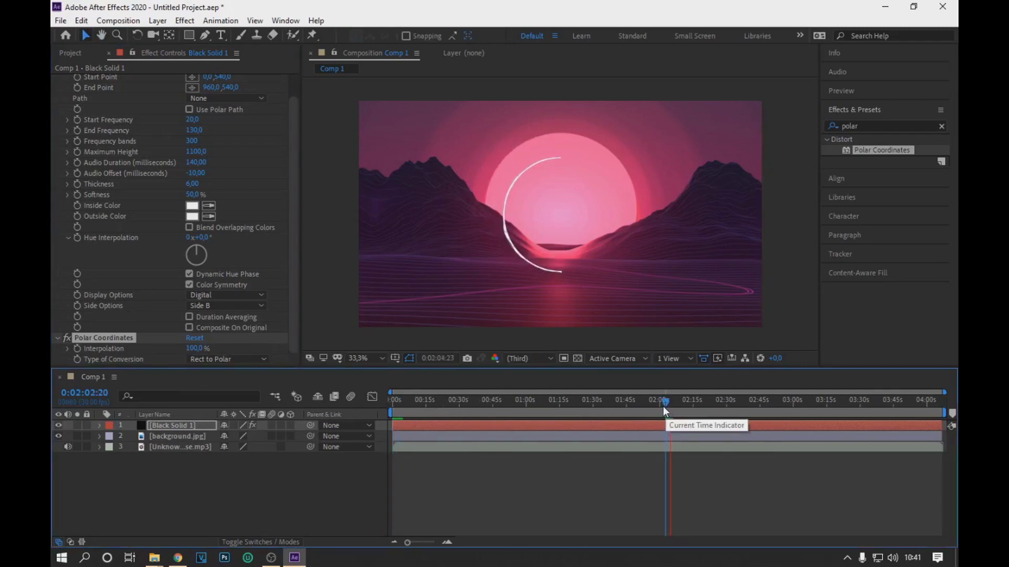
pyautogui.press('space')
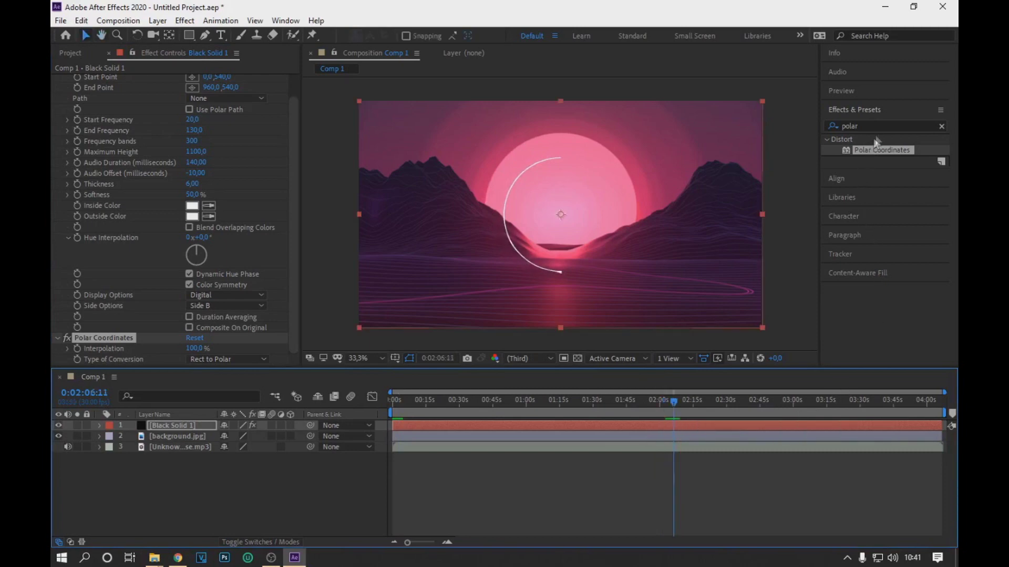
# - Apply the Mirror effect to Black Solid 1
pyautogui.click(879, 126)
pyautogui.write('mi')
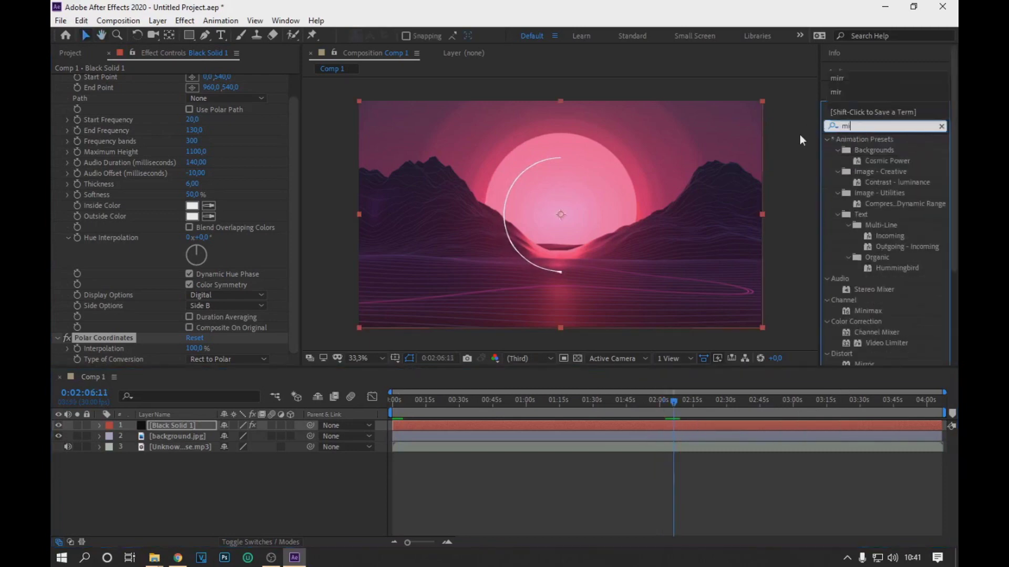
pyautogui.write('r')
pyautogui.moveTo(854, 150); pyautogui.dragTo(204, 420)
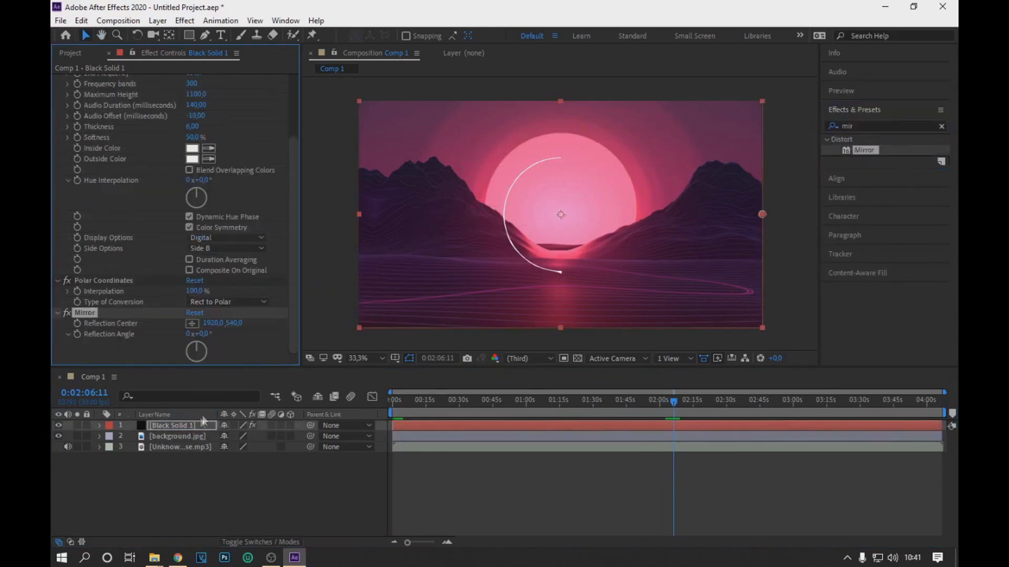
pyautogui.click(209, 324)
# - Set the Mirror reflection centre to 956,540 and preview the ring from about 1:18
pyautogui.write('956')
pyautogui.press('Return')
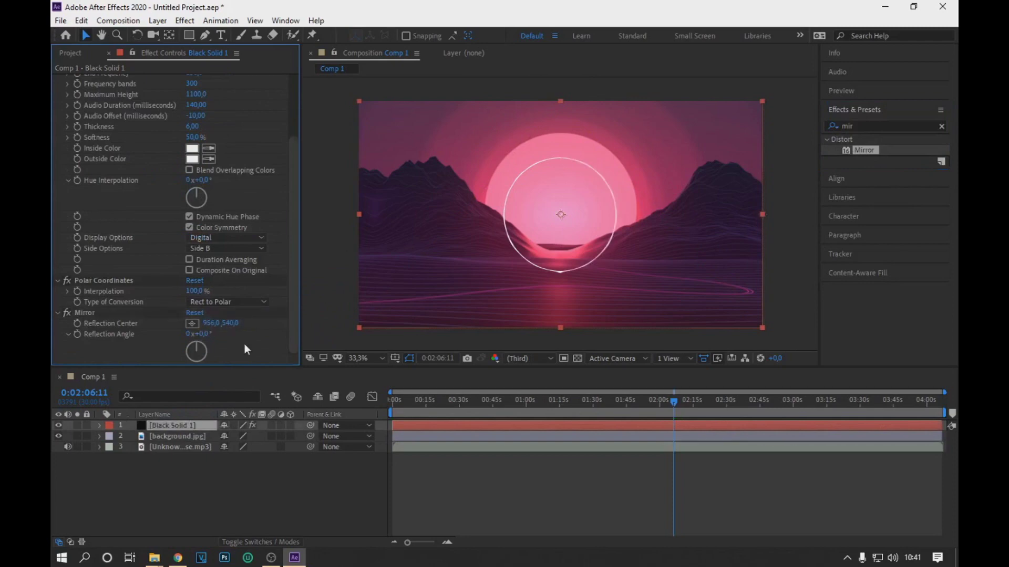
pyautogui.moveTo(672, 401); pyautogui.dragTo(568, 398)
pyautogui.press('space')
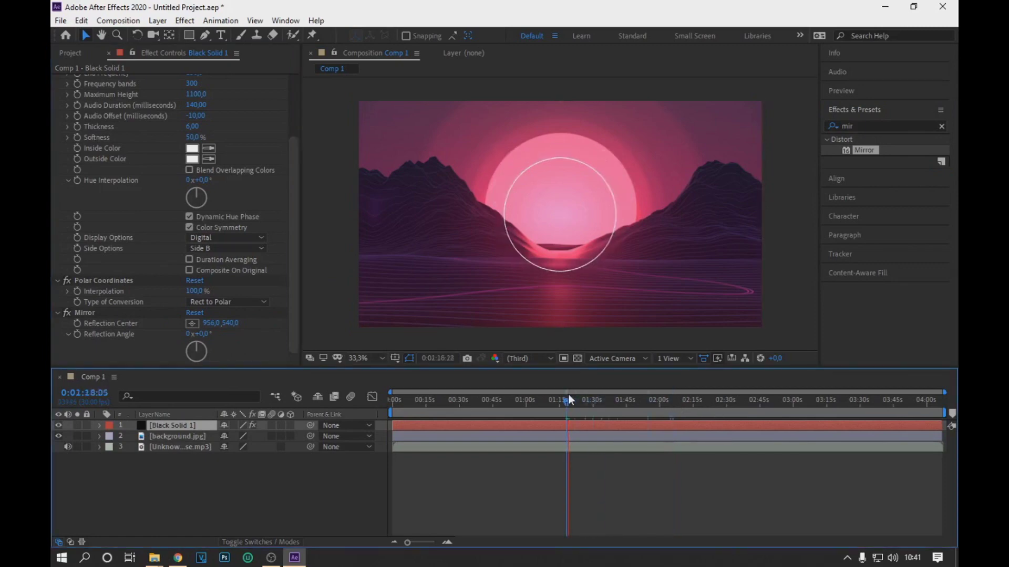
pyautogui.press('space')
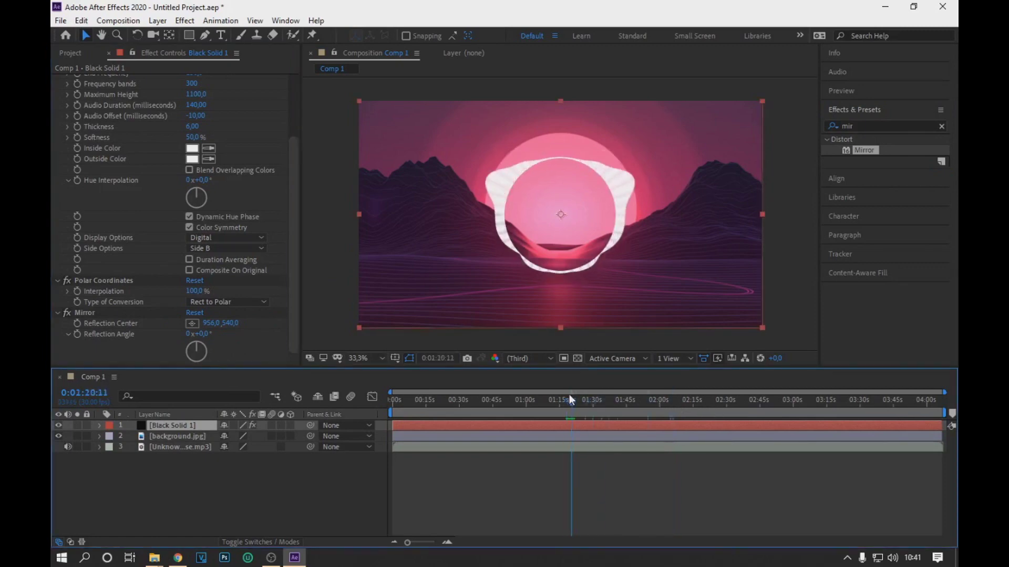
# - Reduce Audio Spectrum Softness to 0% and preview the sharper ring
pyautogui.moveTo(194, 138); pyautogui.dragTo(129, 138)
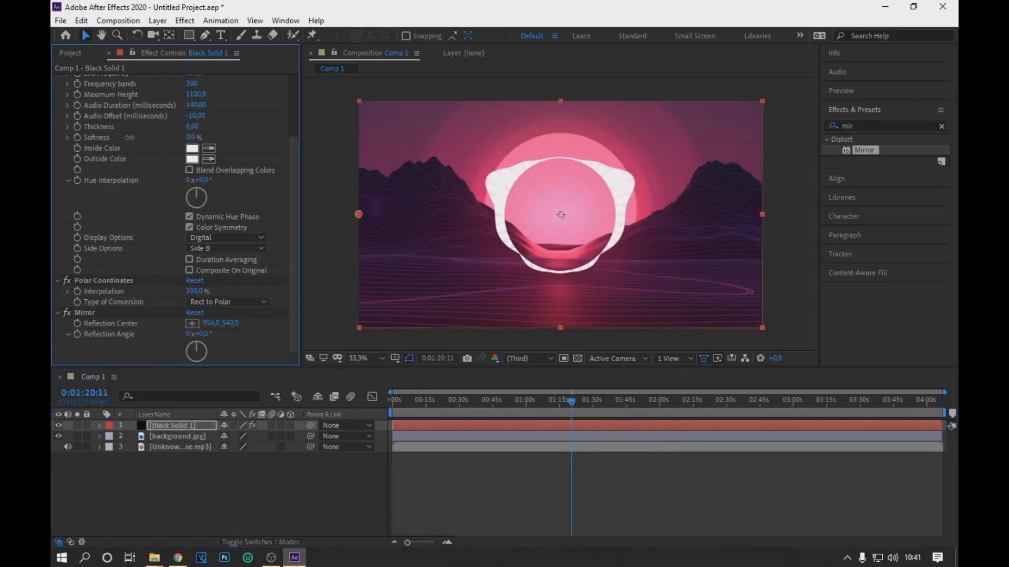
pyautogui.click(574, 399)
pyautogui.press('space')
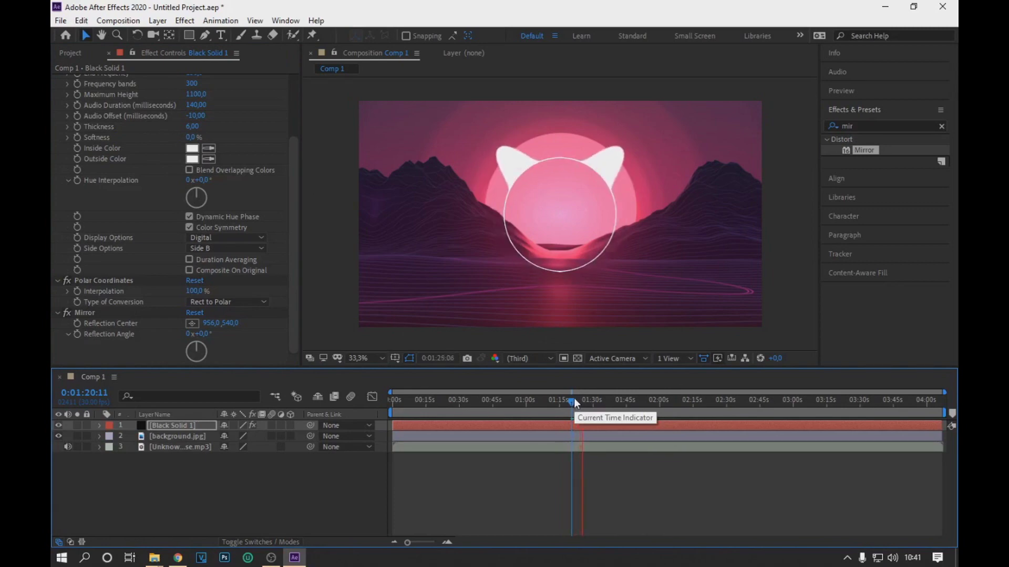
pyautogui.press('space')
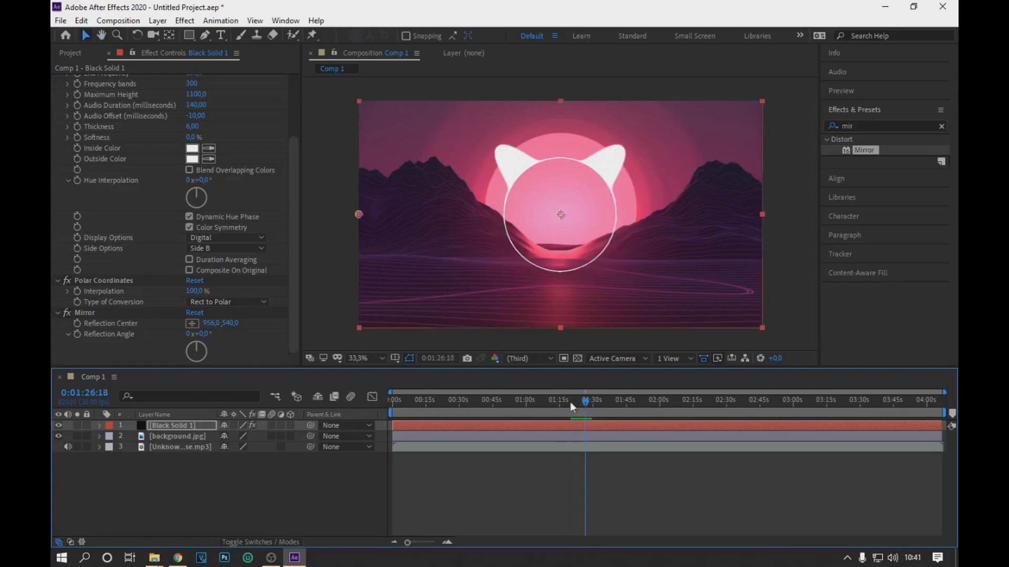
# - Add logo.png as the top layer and scale it down inside the ring
pyautogui.click(73, 53)
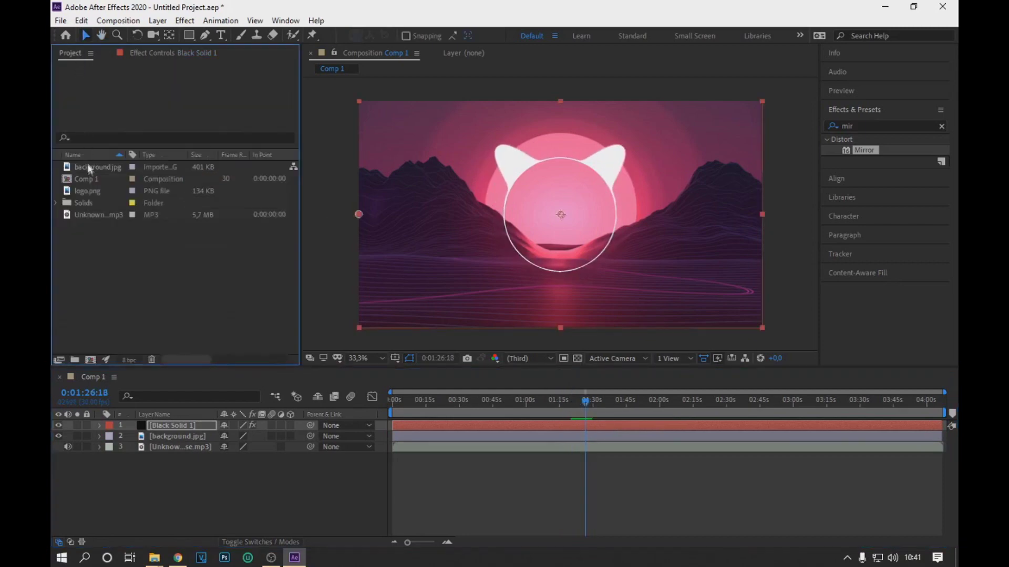
pyautogui.moveTo(92, 191); pyautogui.dragTo(181, 424)
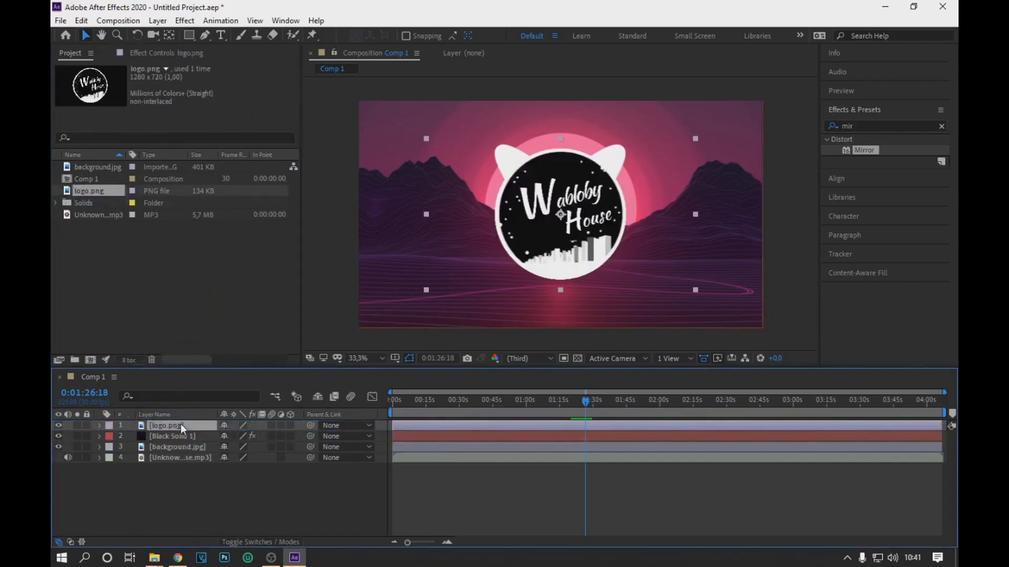
pyautogui.moveTo(694, 138); pyautogui.dragTo(678, 147)
# - Preview the logo over the pulsing spectrum ring
pyautogui.press('space')
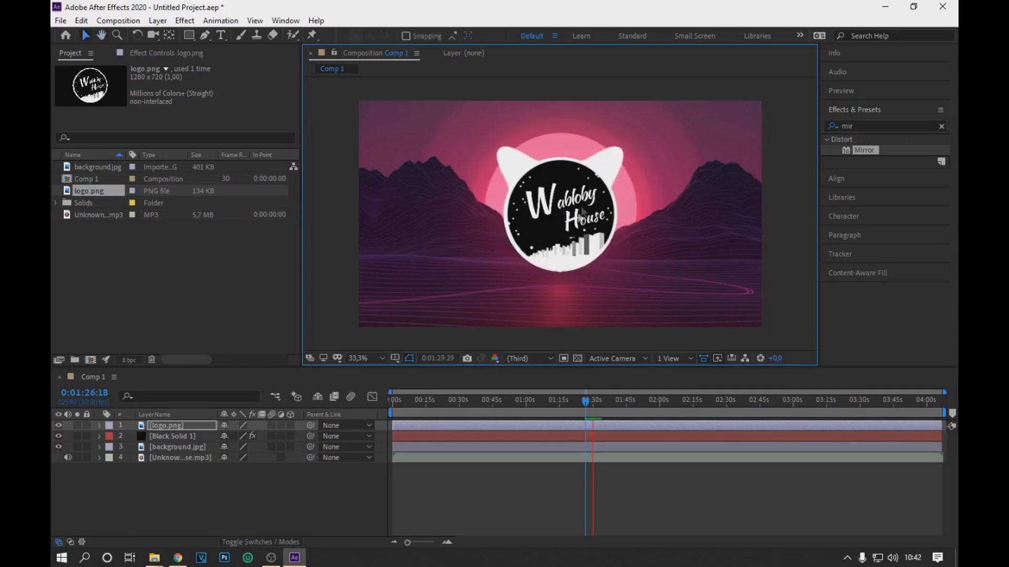
pyautogui.press('space')
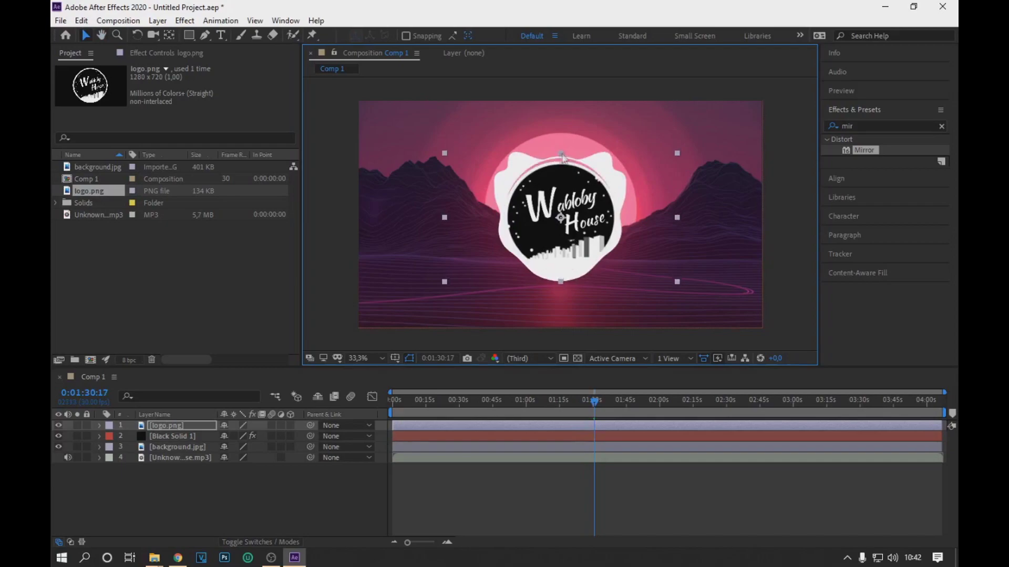
pyautogui.press('space')
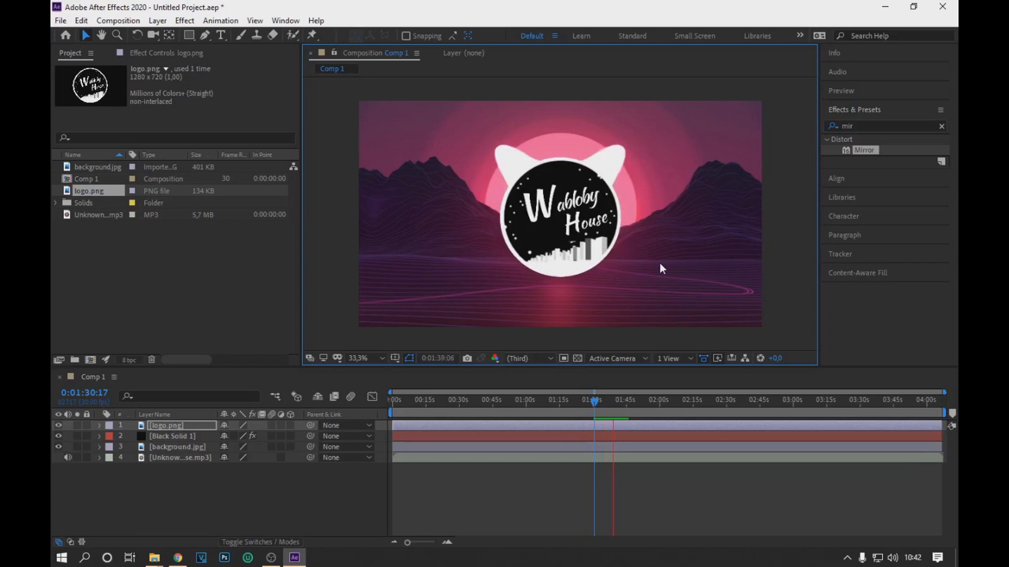
pyautogui.press('space')
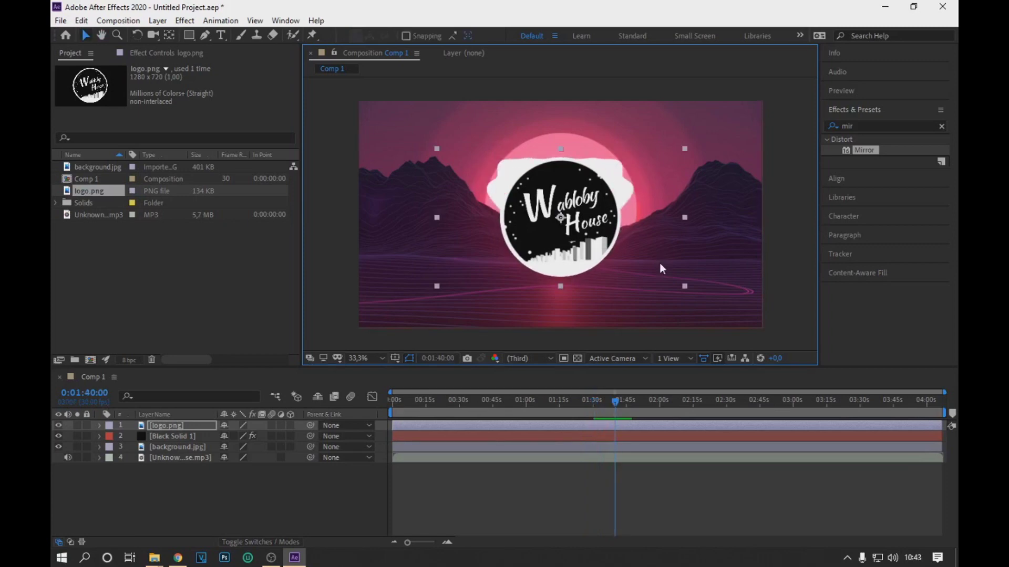
# - Create a 1920×1080, 30 fps composition named 'music' holding only the MP3
pyautogui.click(118, 21)
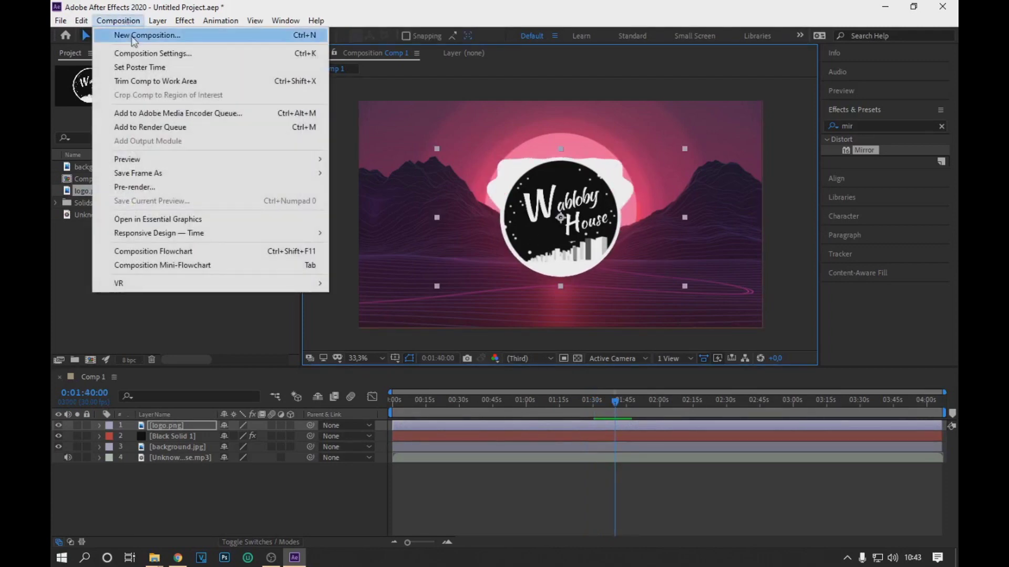
pyautogui.click(133, 36)
pyautogui.write('mus')
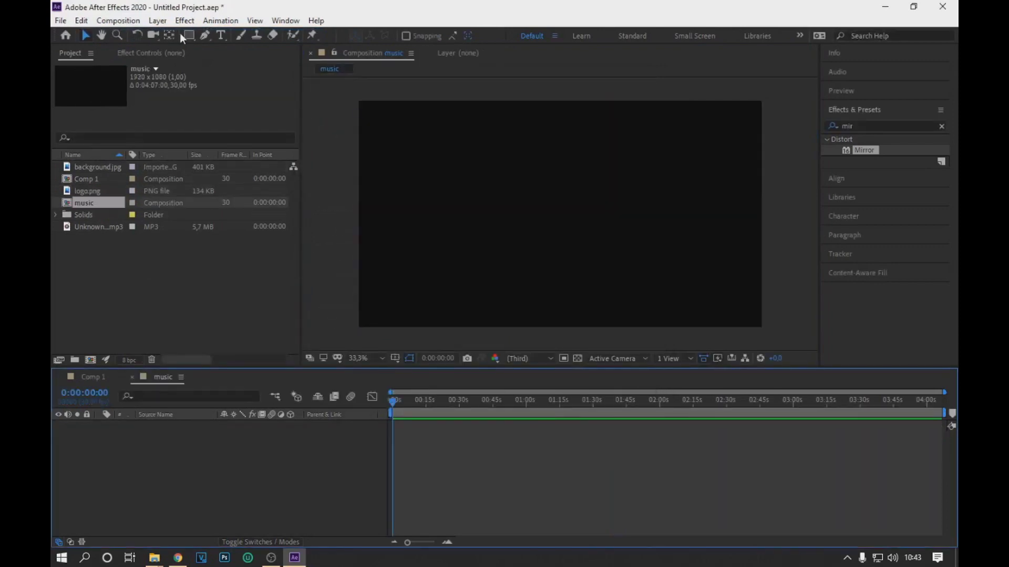
pyautogui.moveTo(97, 228); pyautogui.dragTo(99, 461)
# - Convert the MP3 song's audio into an Audio Amplitude keyframe layer
pyautogui.rightClick(169, 420)
pyautogui.rightClick(166, 424)
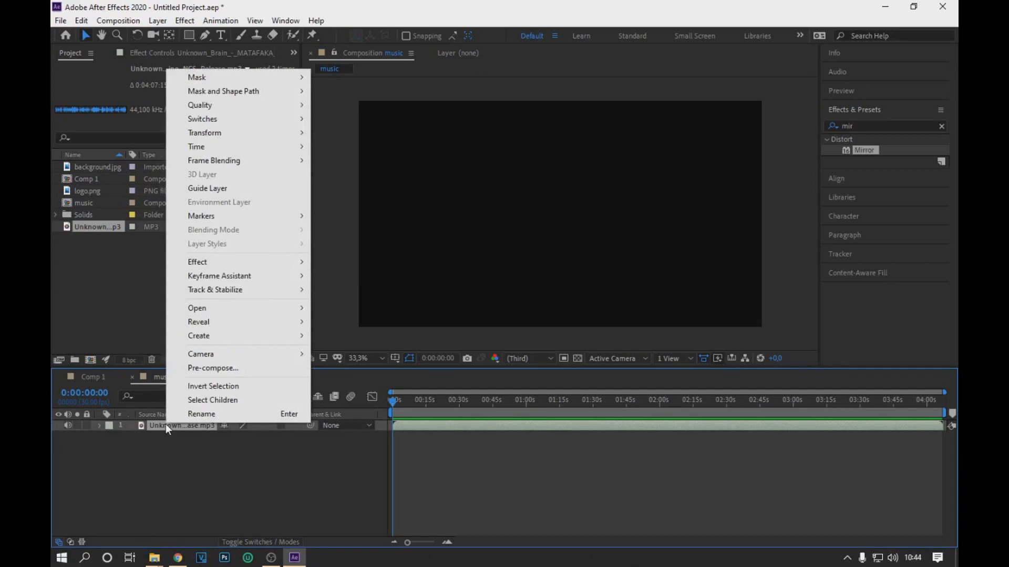
pyautogui.moveTo(256, 278)
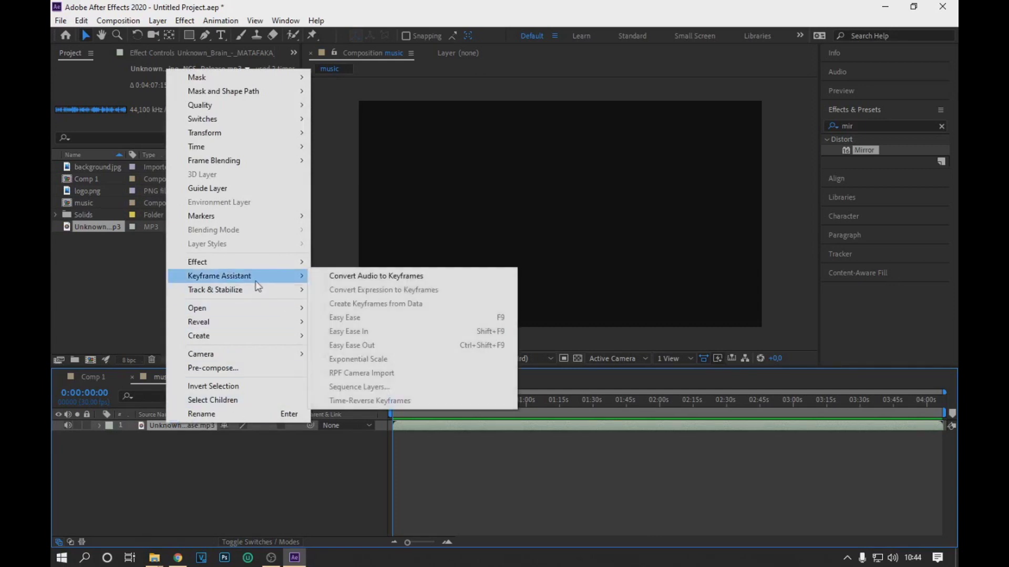
pyautogui.click(390, 277)
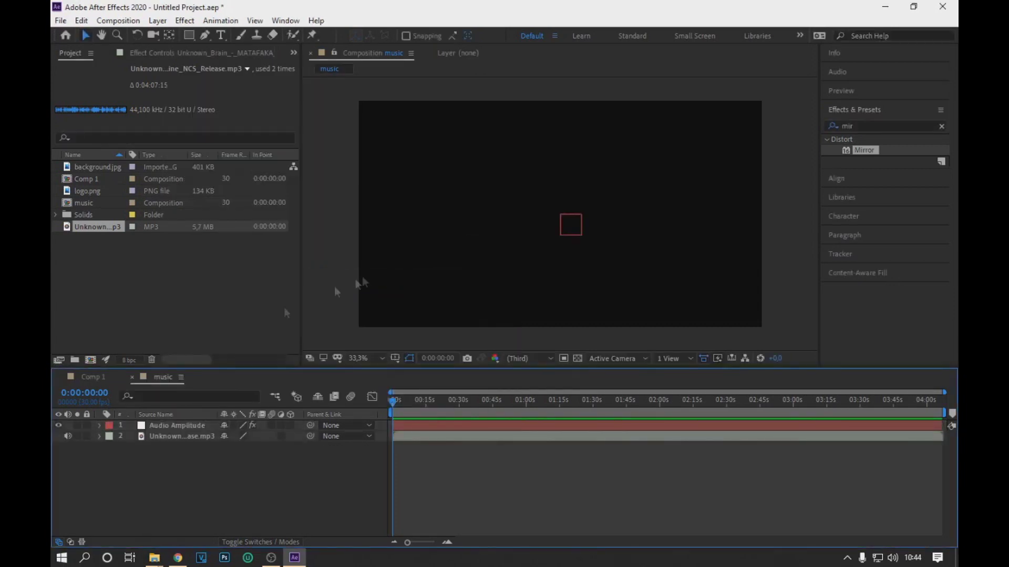
# - Delete the Left and Right Channel effects so only Both Channels remains, then return to Comp 1
pyautogui.click(99, 426)
pyautogui.click(110, 436)
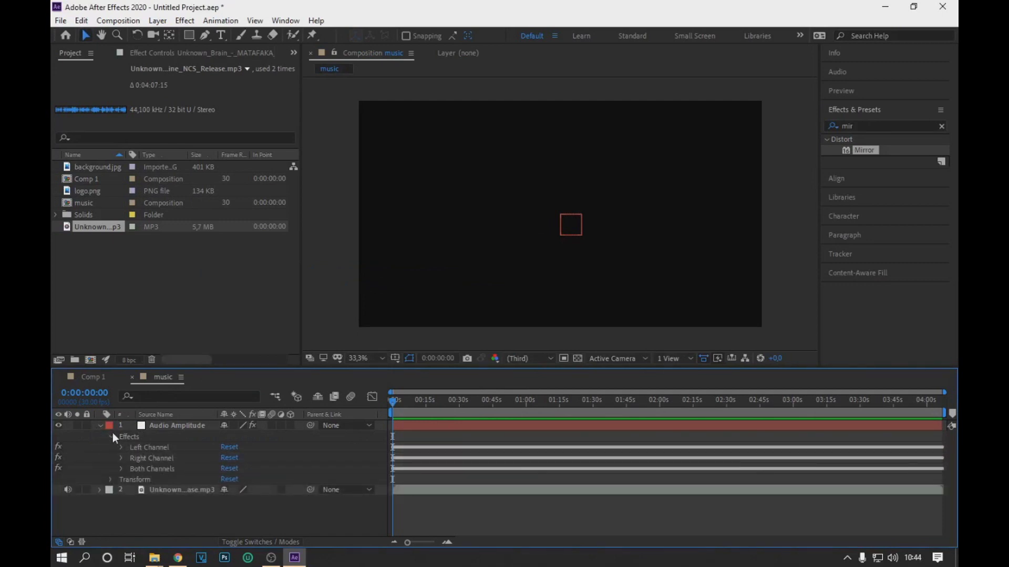
pyautogui.click(162, 446)
pyautogui.press('Delete')
pyautogui.press('Delete')
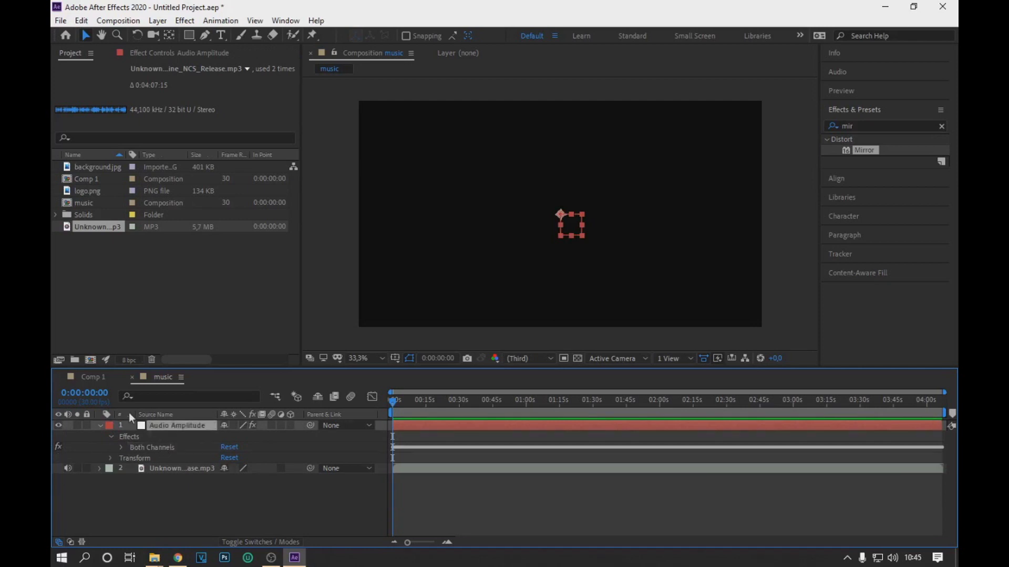
pyautogui.click(101, 377)
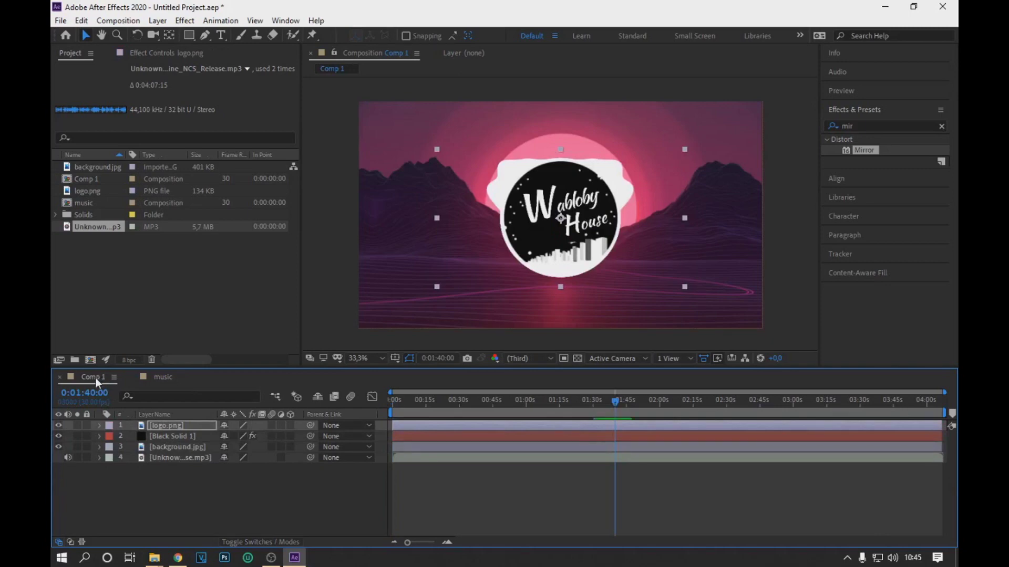
# - Move the MP3 above background.jpg and pre-compose the logo, solid and MP3 layers as 'final'
pyautogui.moveTo(173, 456); pyautogui.dragTo(188, 445)
pyautogui.keyDown('shift'); pyautogui.click(174, 425); pyautogui.keyUp('shift')
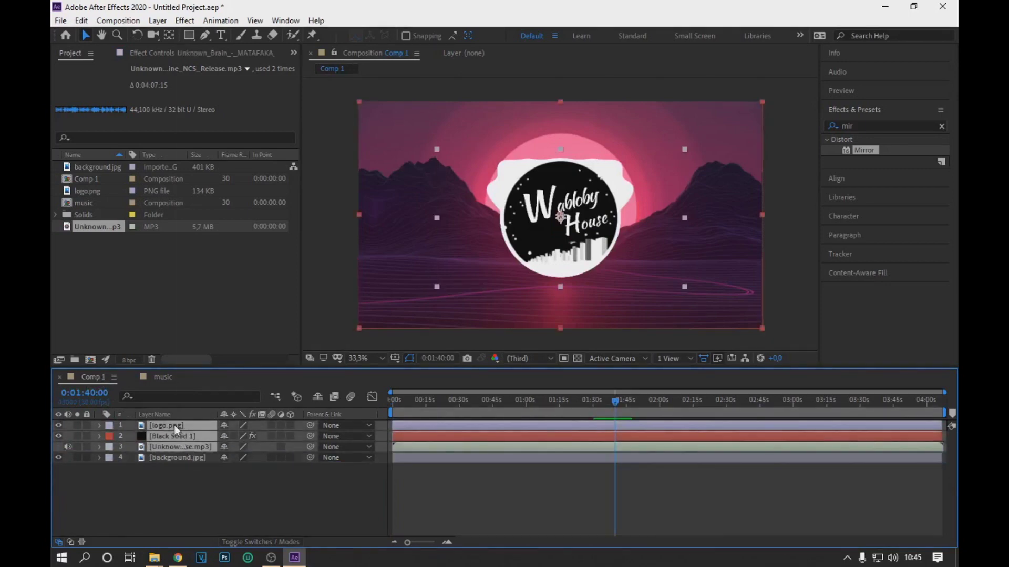
pyautogui.rightClick(174, 424)
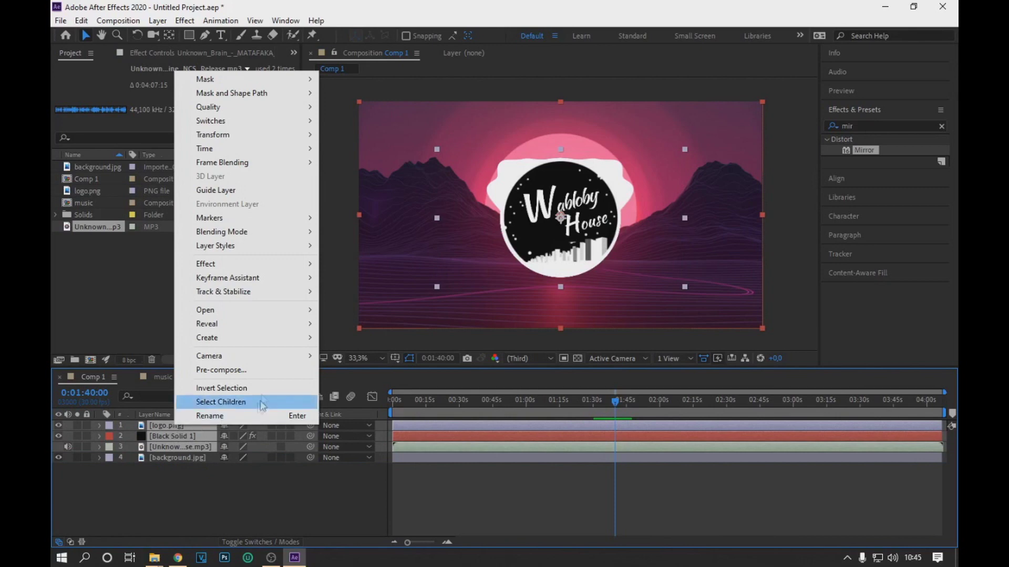
pyautogui.click(233, 369)
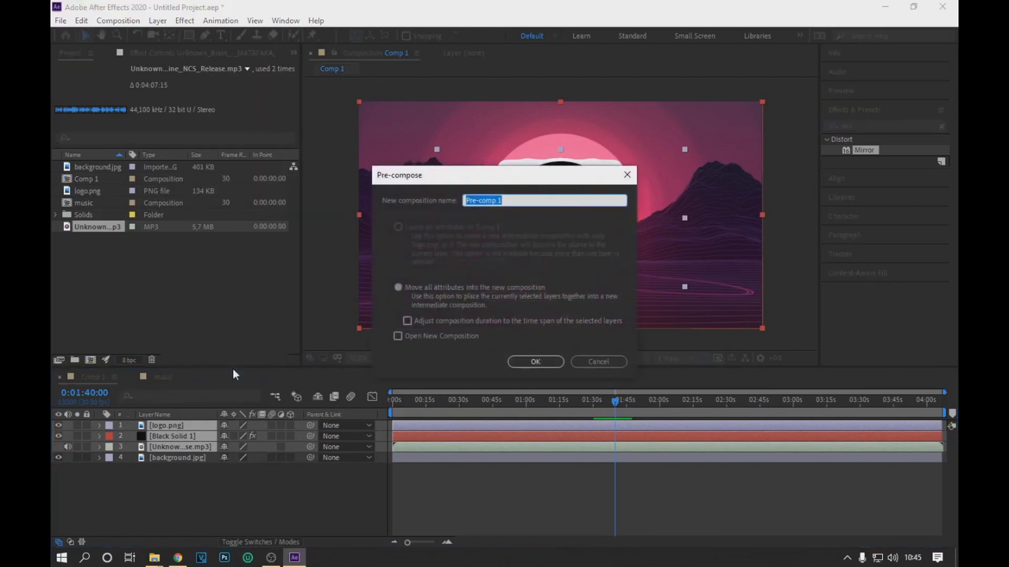
pyautogui.write('final')
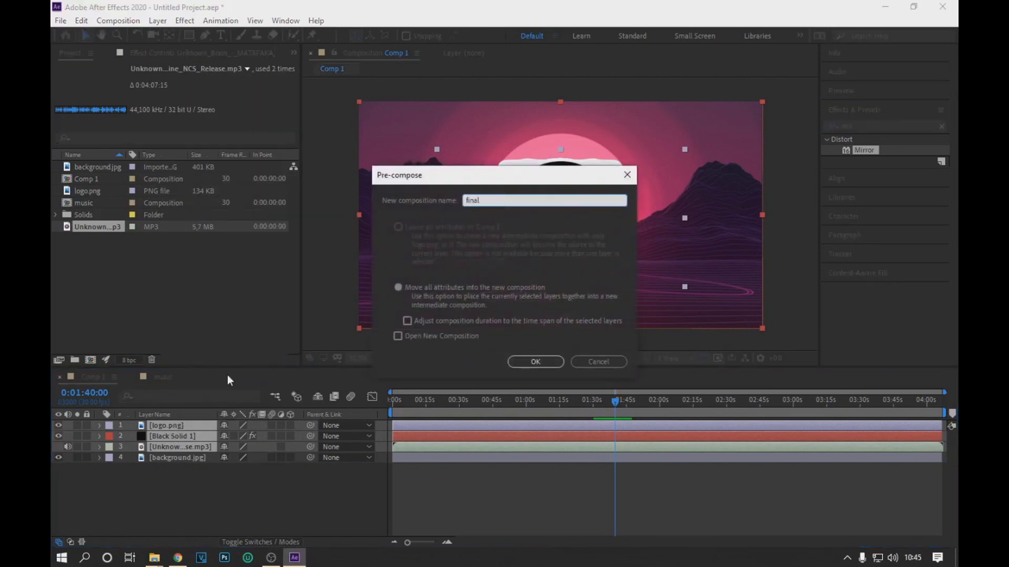
pyautogui.click(535, 361)
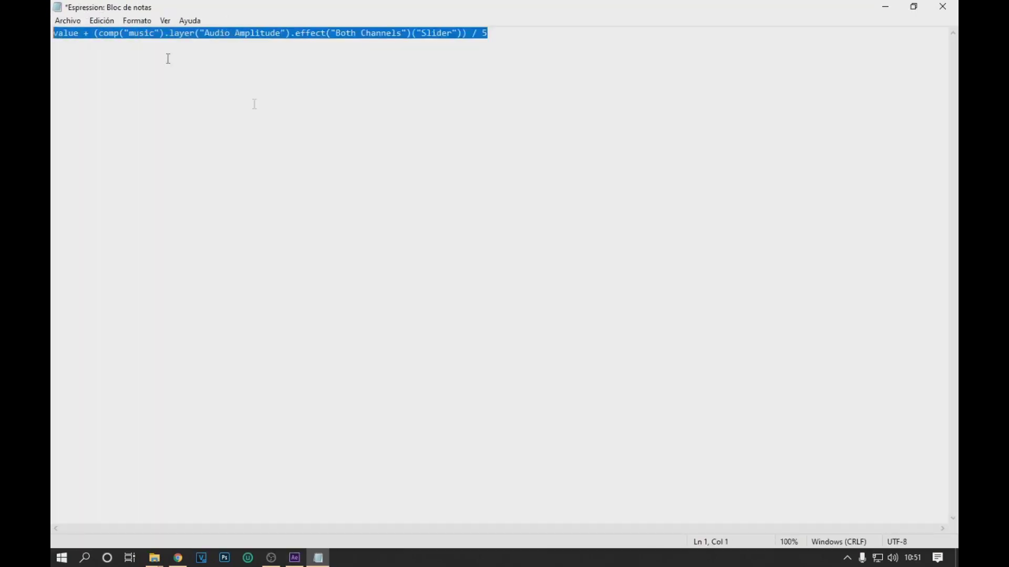
# - Select the whole audio-amplitude expression line in Notepad and copy it
pyautogui.click(449, 85)
pyautogui.moveTo(519, 46); pyautogui.dragTo(53, 35)
pyautogui.hotkey('ctrl', 'c')
pyautogui.click(296, 558)
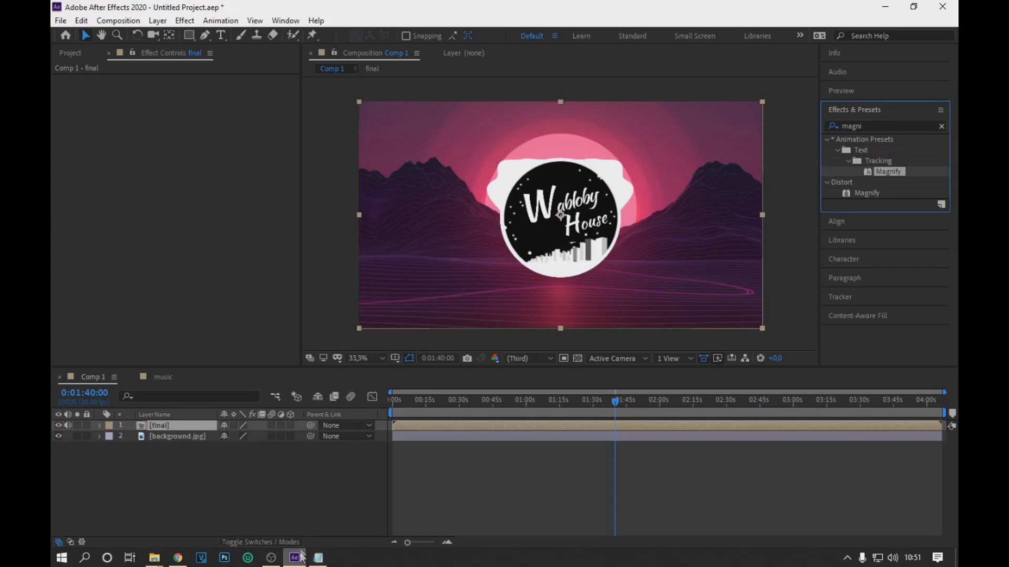
# - Apply Distort > Magnify to the final layer with Blending Mode set to None
pyautogui.click(173, 424)
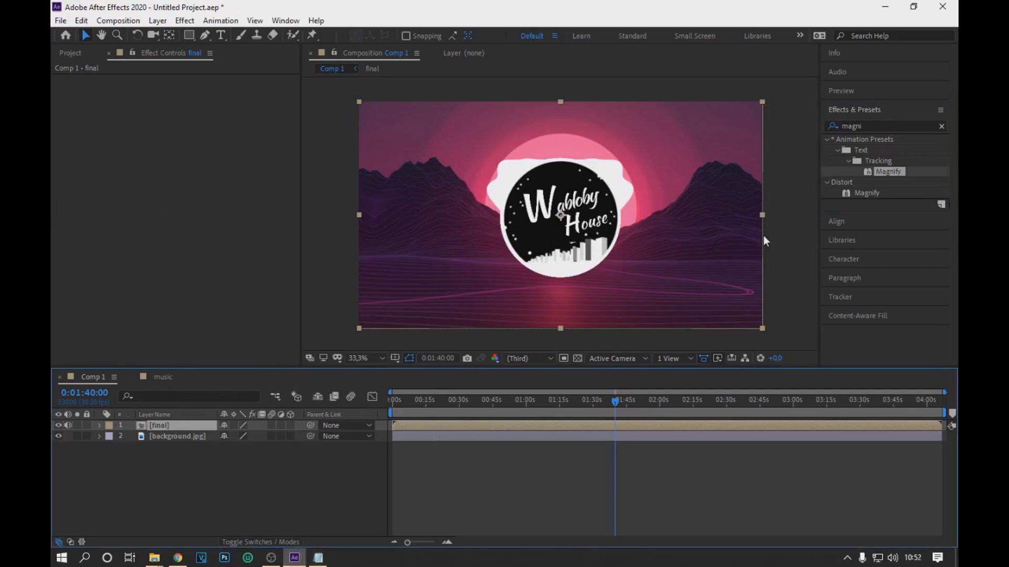
pyautogui.moveTo(867, 193); pyautogui.dragTo(160, 427)
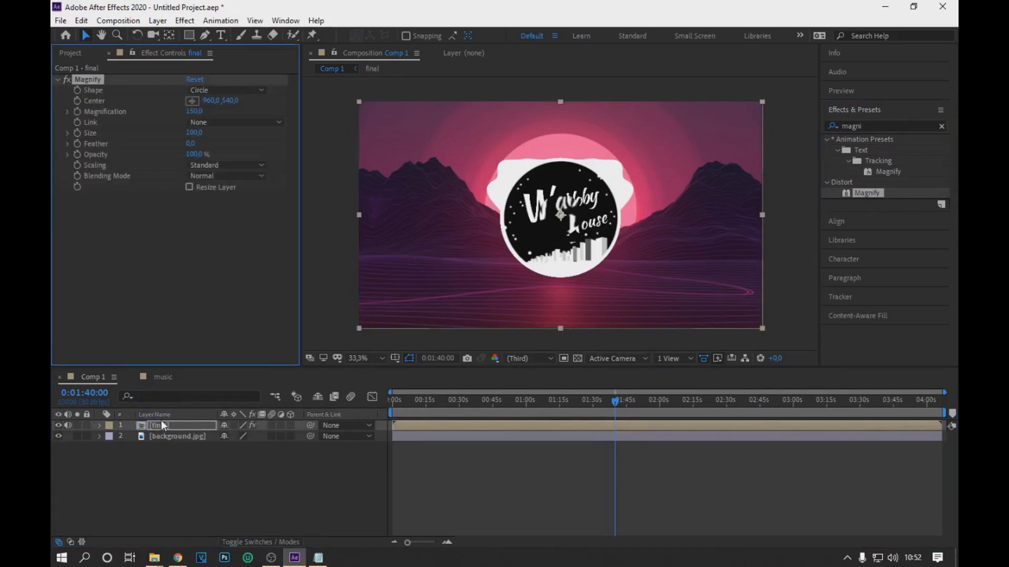
pyautogui.click(219, 176)
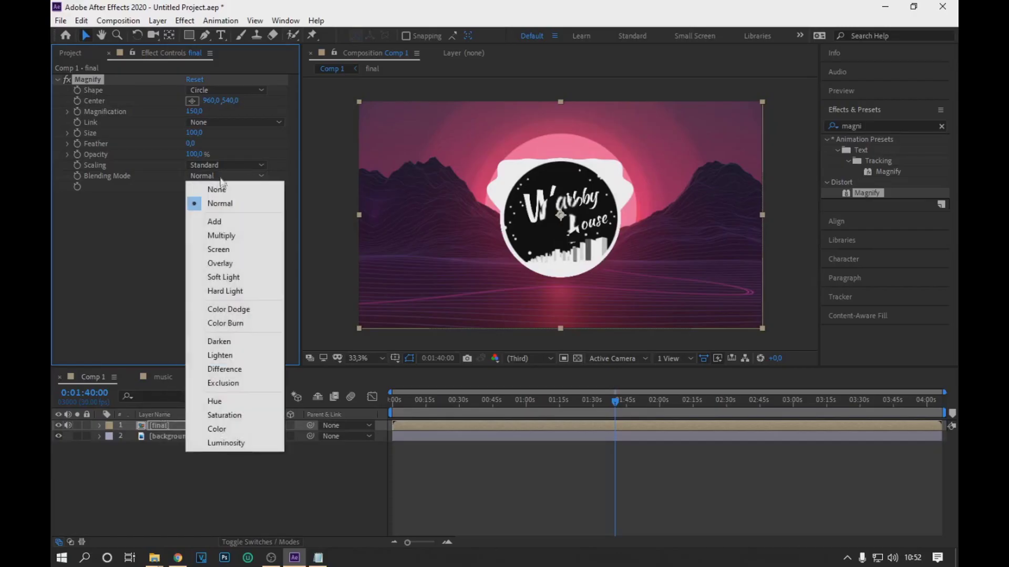
pyautogui.click(222, 188)
# - Set Magnify Size to 1100 and Magnification to 100
pyautogui.click(194, 133)
pyautogui.write('11')
pyautogui.hotkey('shift', 'Tab')
pyautogui.write('100')
pyautogui.press('Tab')
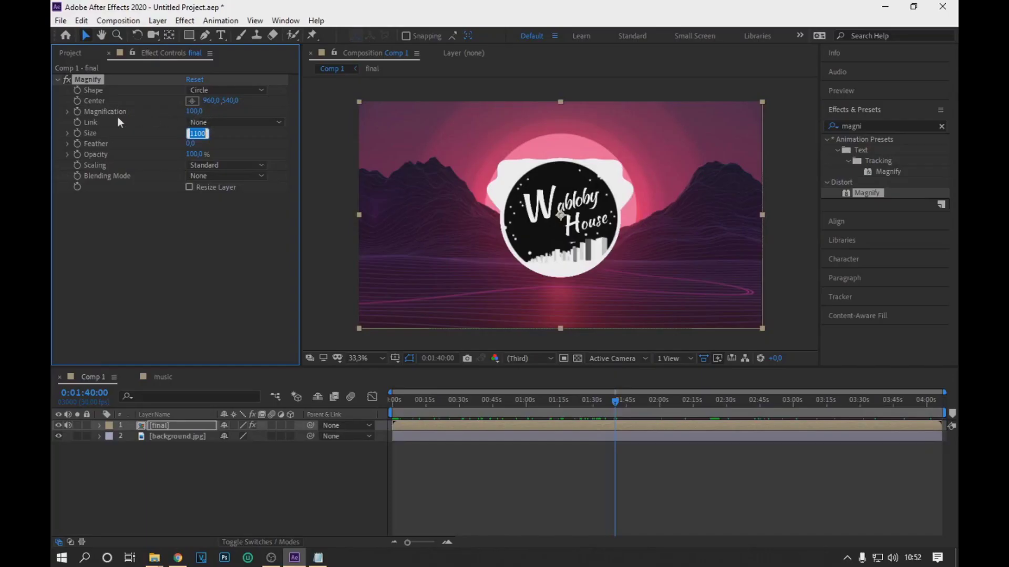
pyautogui.press('Return')
# - Paste the Both Channels amplitude expression into Magnification, then preview the pulsing from 0:00
pyautogui.keyDown('alt'); pyautogui.click(77, 112); pyautogui.keyUp('alt')
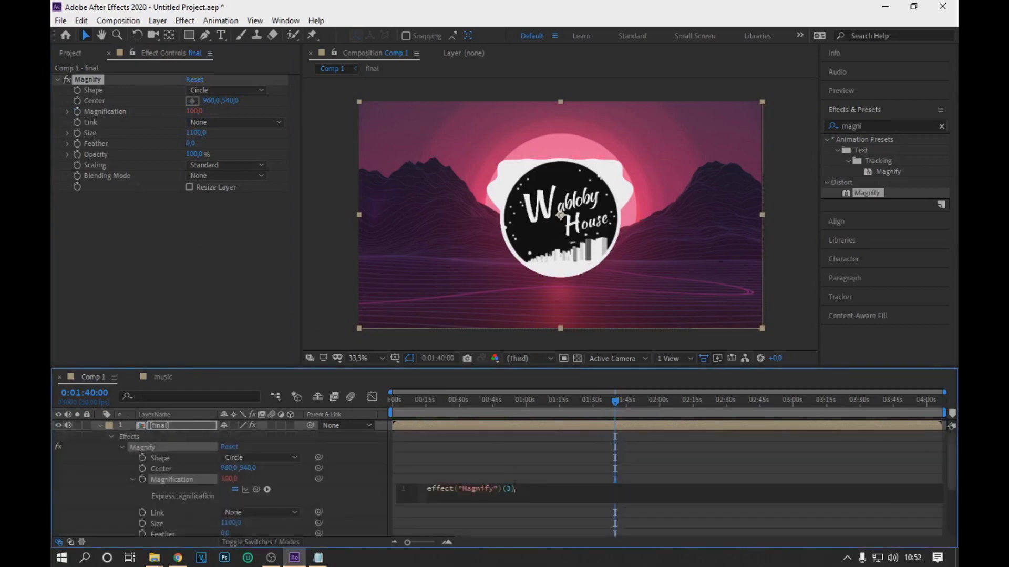
pyautogui.hotkey('ctrl', 'v')
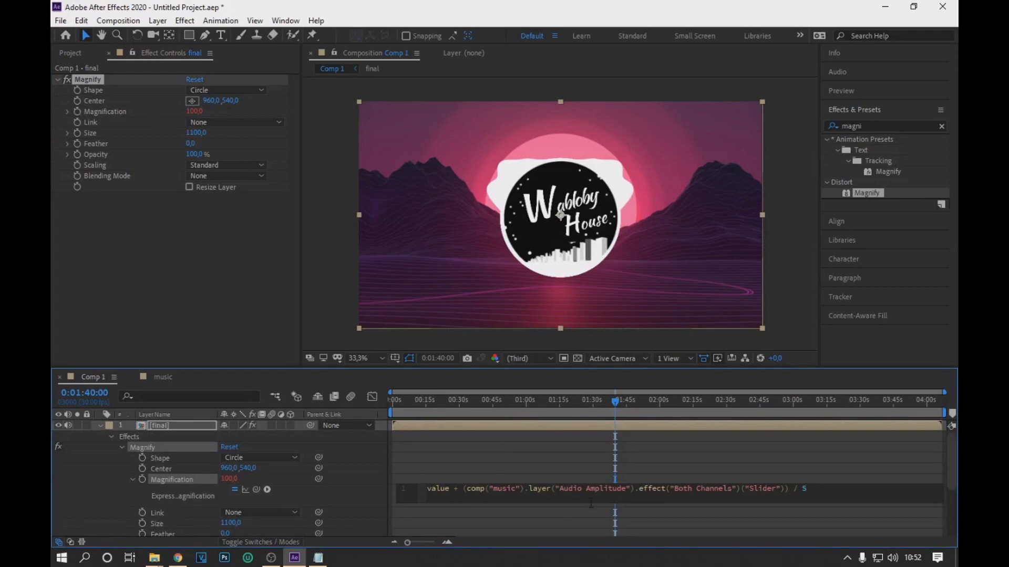
pyautogui.click(232, 299)
pyautogui.moveTo(615, 407); pyautogui.dragTo(361, 406)
pyautogui.press('space')
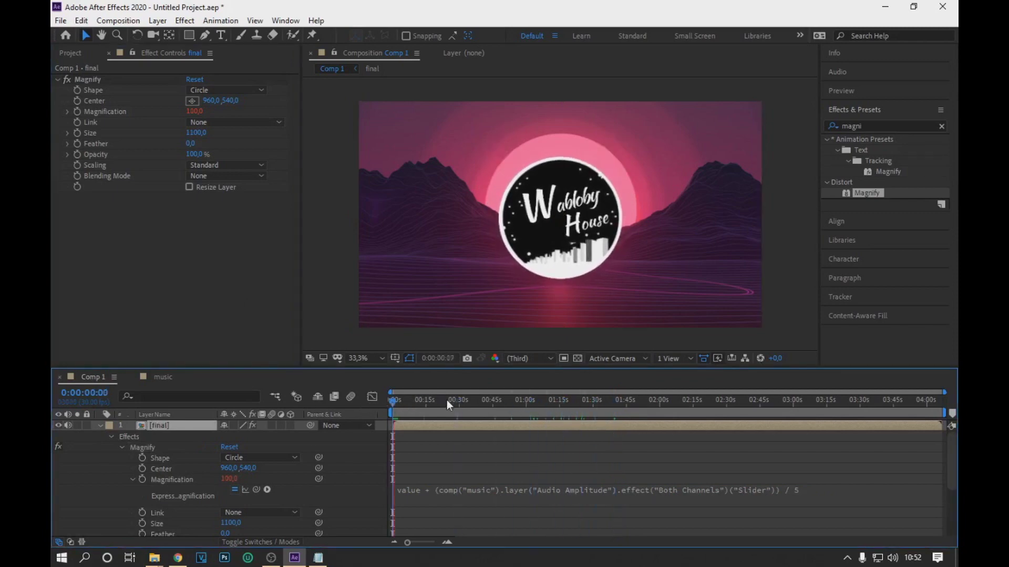